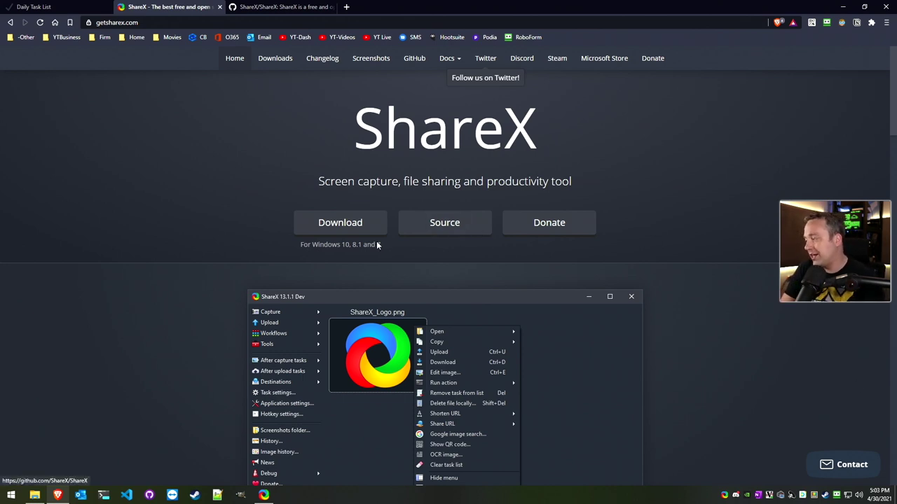
Step: Download the ShareX 13.4.0 installer from getsharex.com, then minimize Brave to show the desktop
mouse_move(338, 226)
click(338, 226)
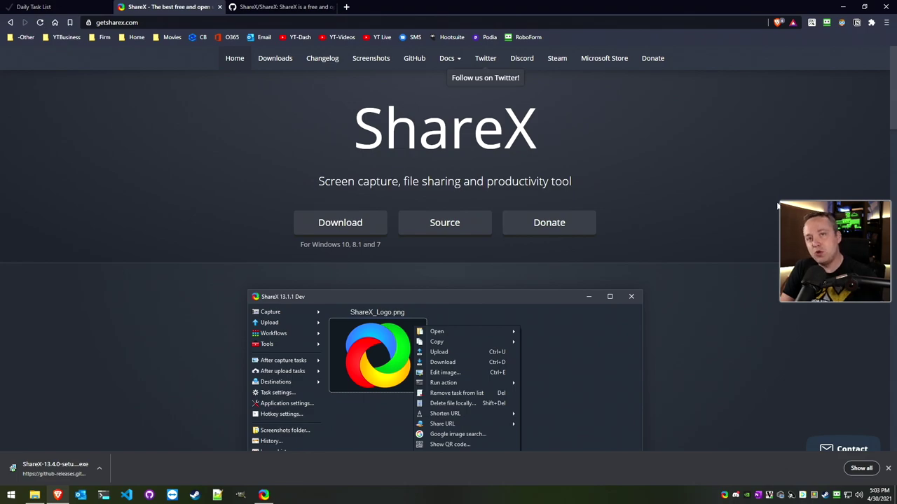
key(super+d)
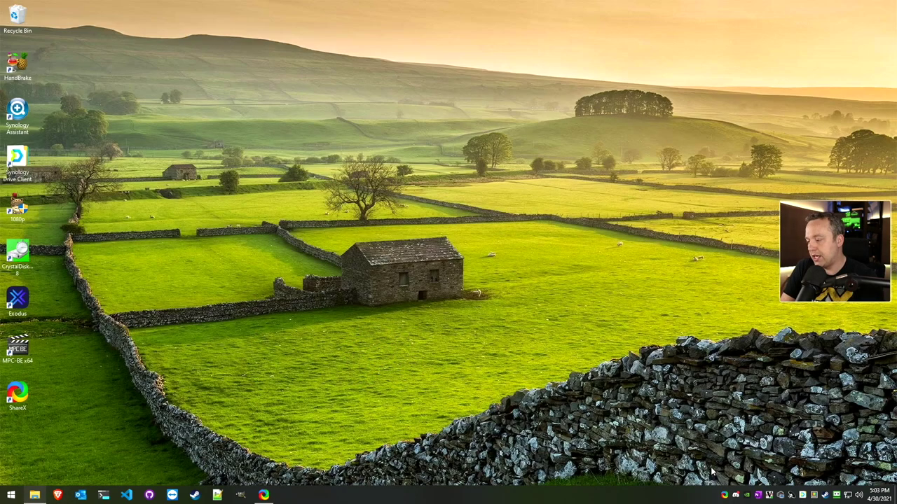
Step: Open the ShareX main window from the tray, maximize it, and bring up Application settings
right_click(724, 493)
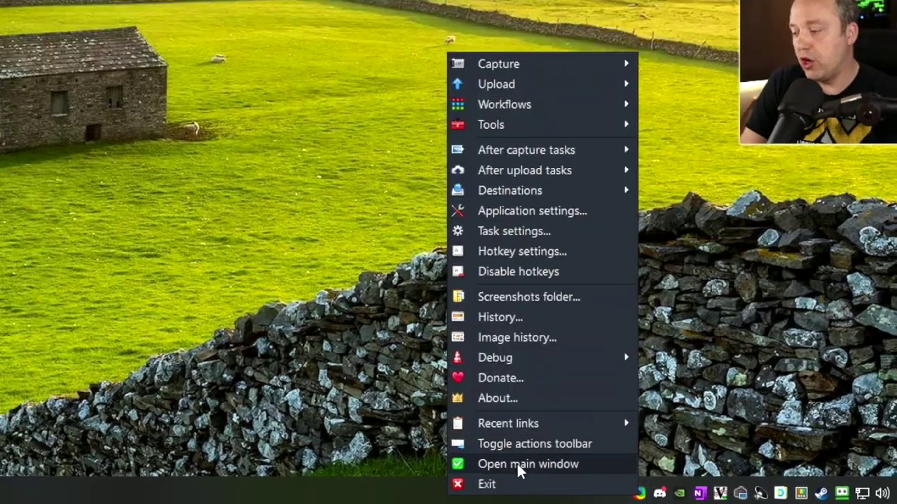
click(494, 462)
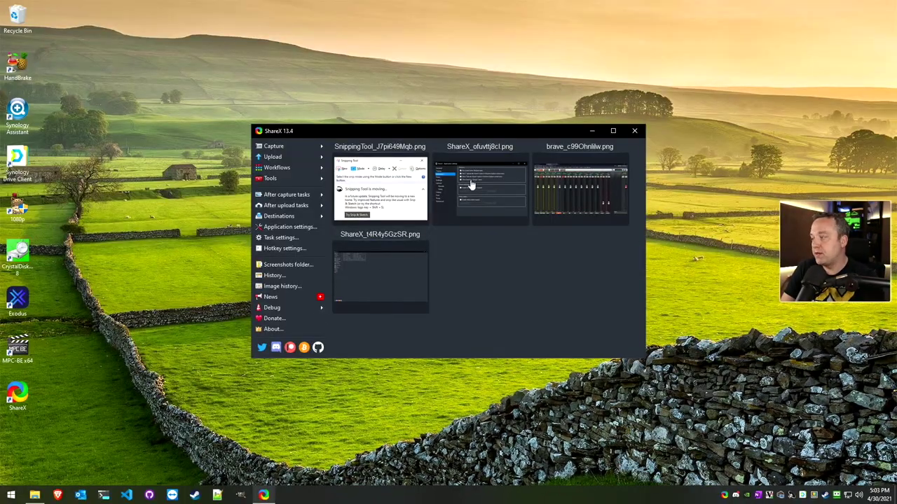
double_click(502, 130)
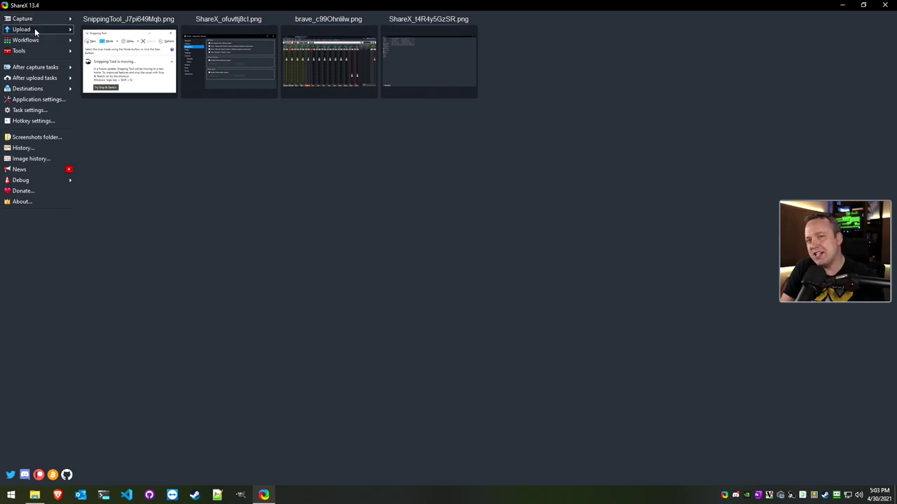
click(36, 101)
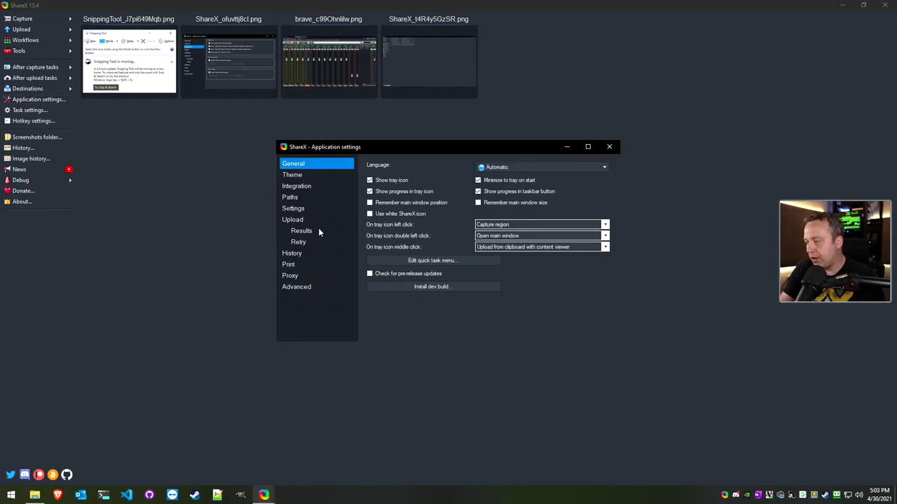
click(290, 198)
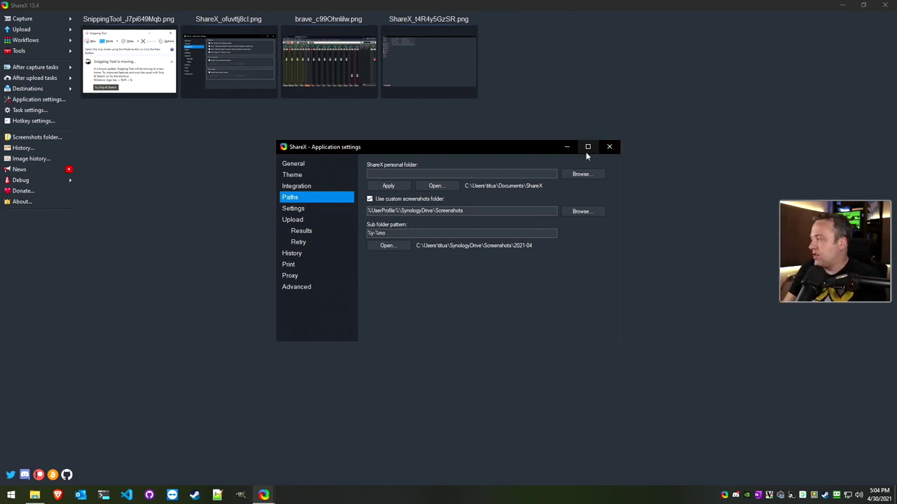
click(610, 146)
right_click(725, 496)
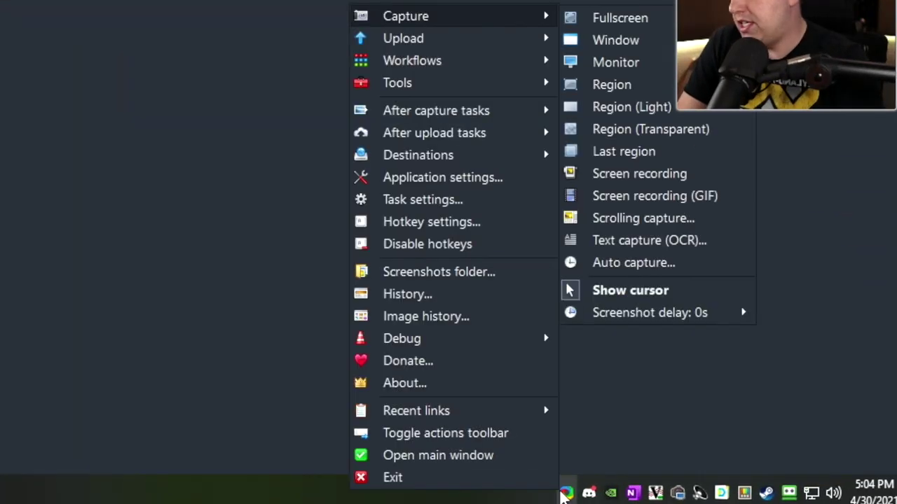
mouse_move(663, 454)
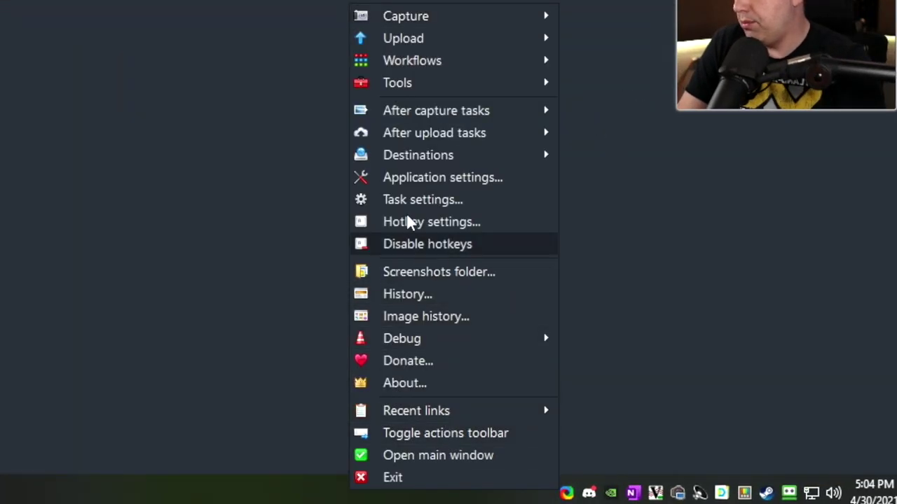
click(416, 199)
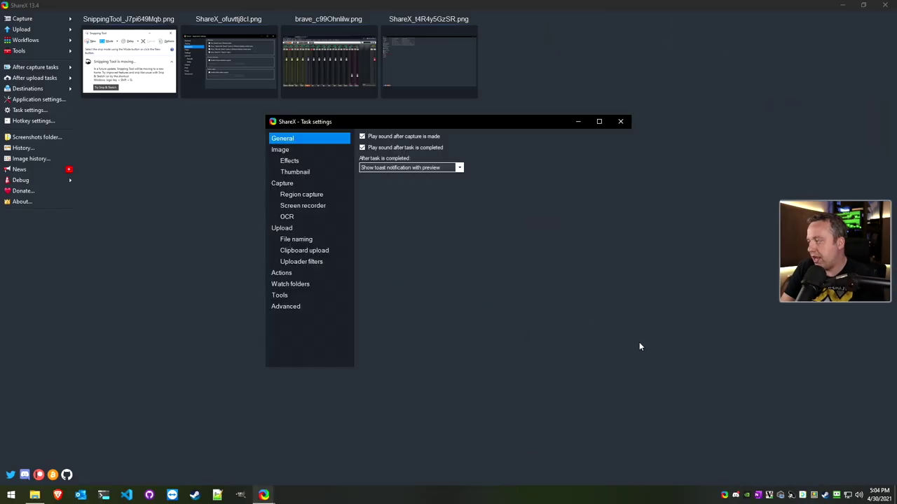
click(295, 172)
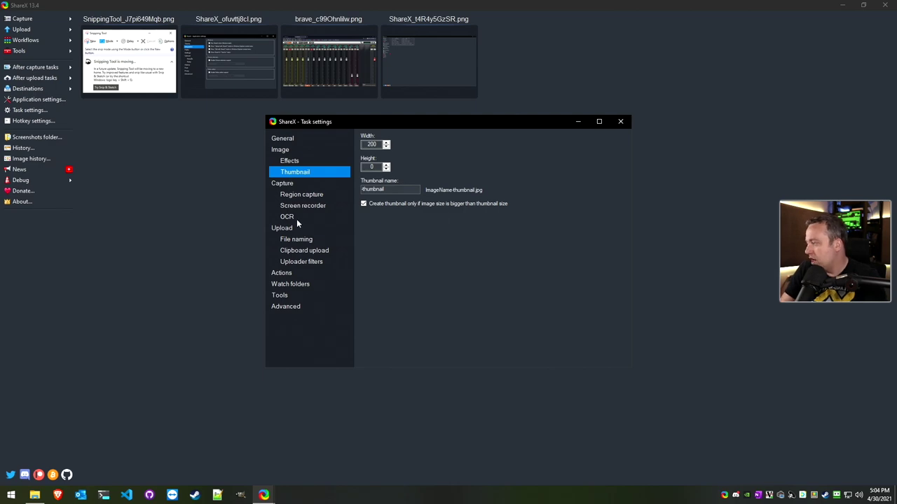
click(283, 273)
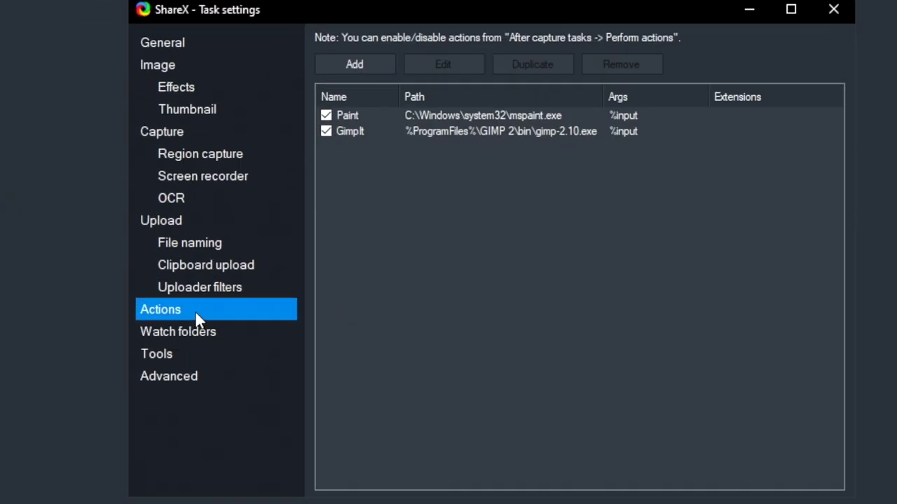
click(354, 133)
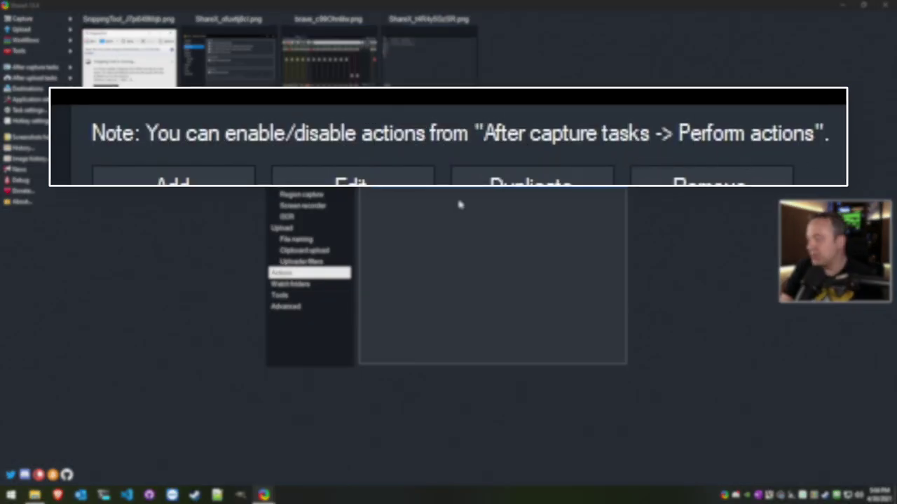
click(389, 184)
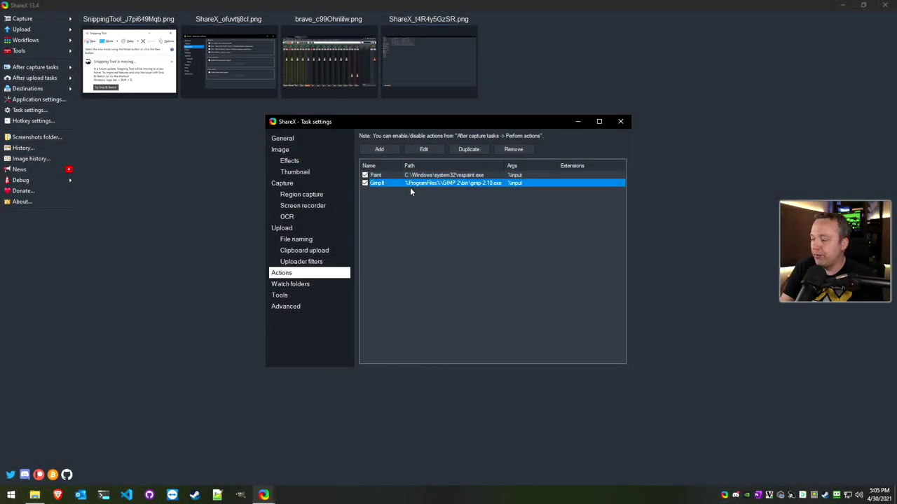
click(621, 124)
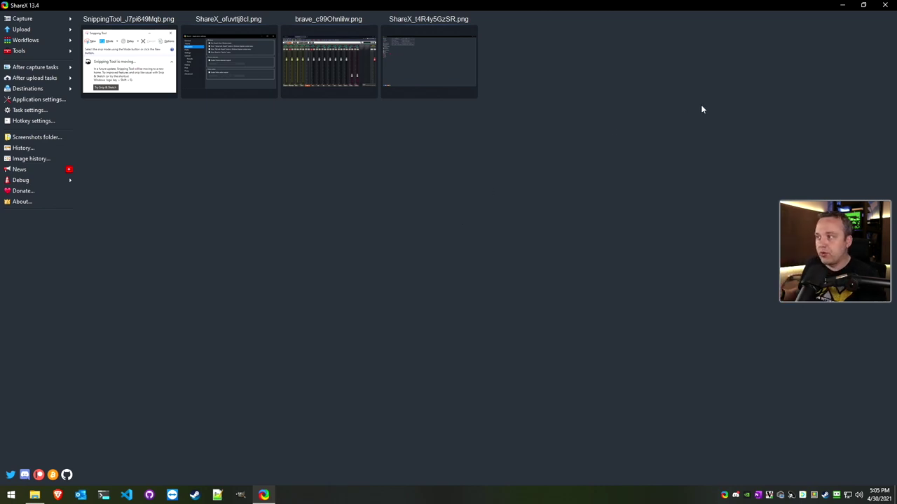
click(841, 6)
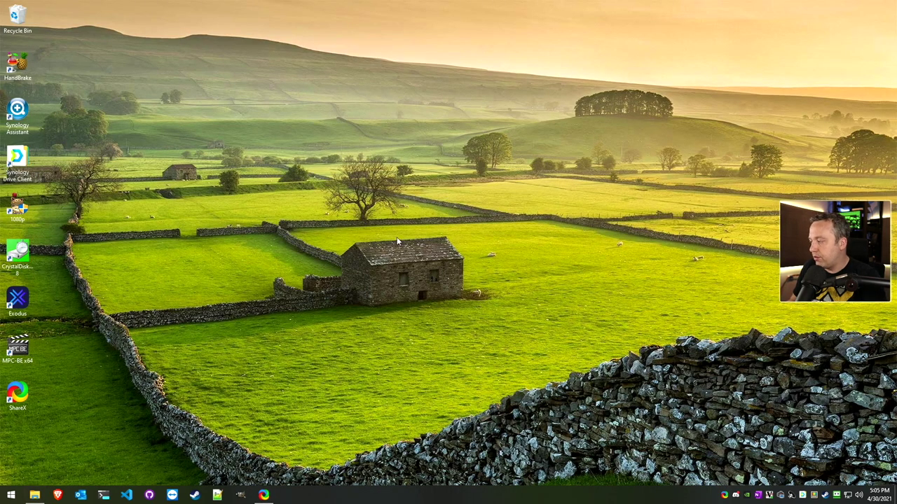
Step: Close the old tall desktop screenshot in IrfanView
mouse_move(830, 495)
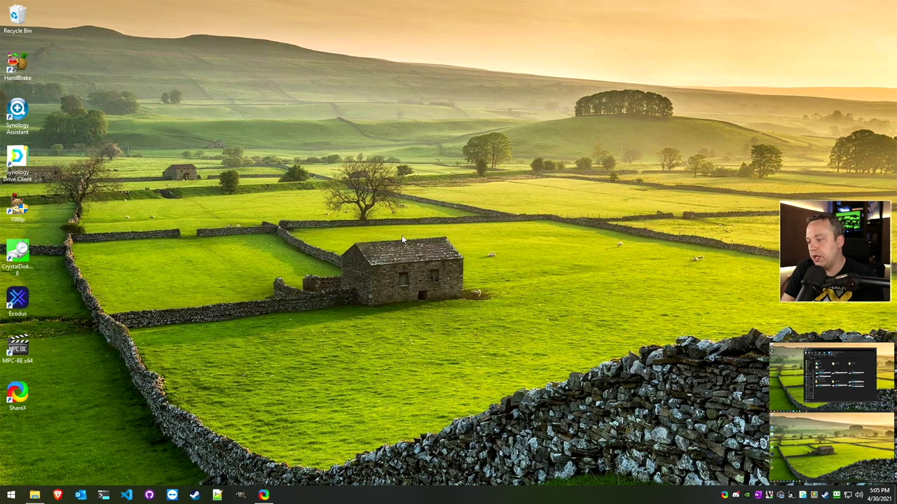
click(808, 429)
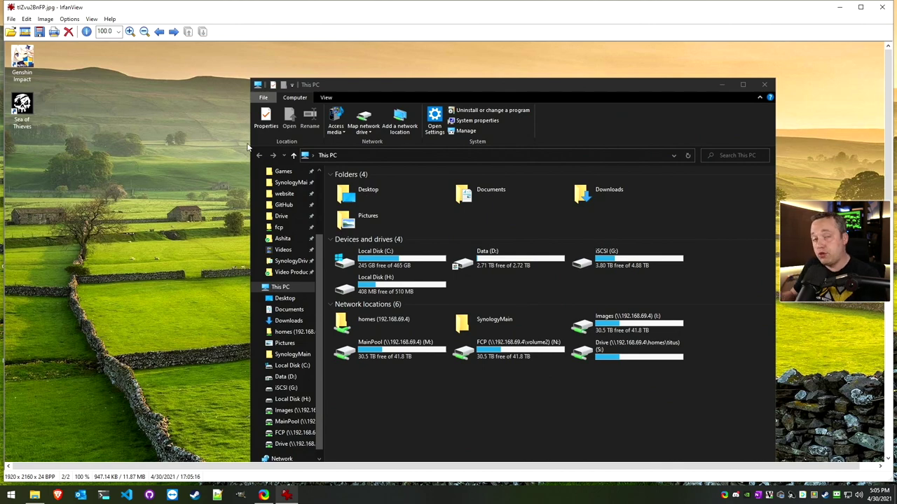
scroll(534, 237, down, 5)
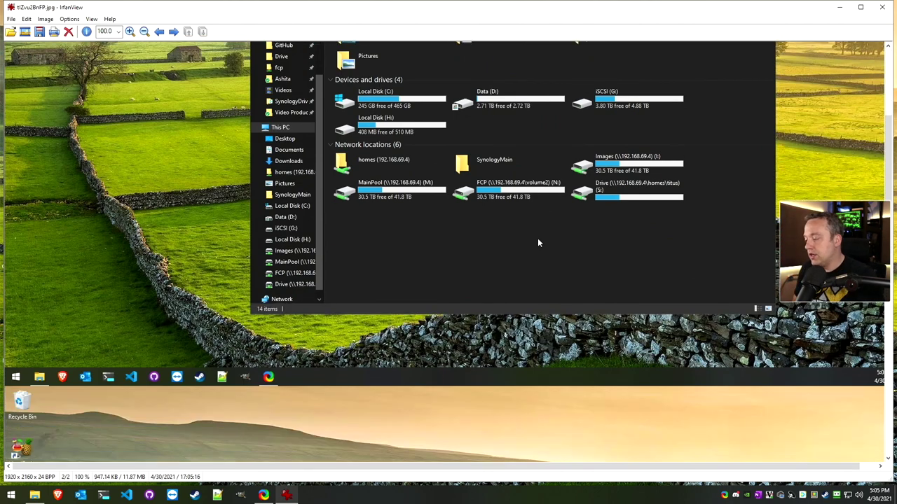
scroll(533, 246, down, 2)
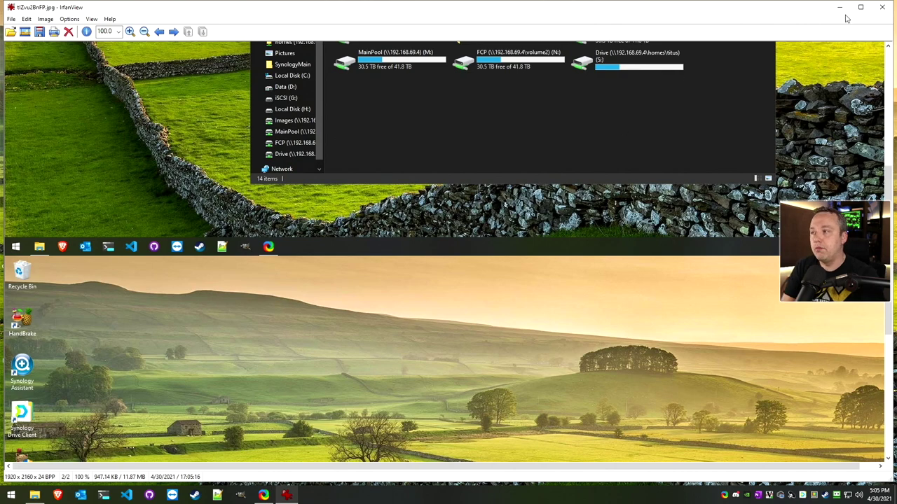
click(882, 7)
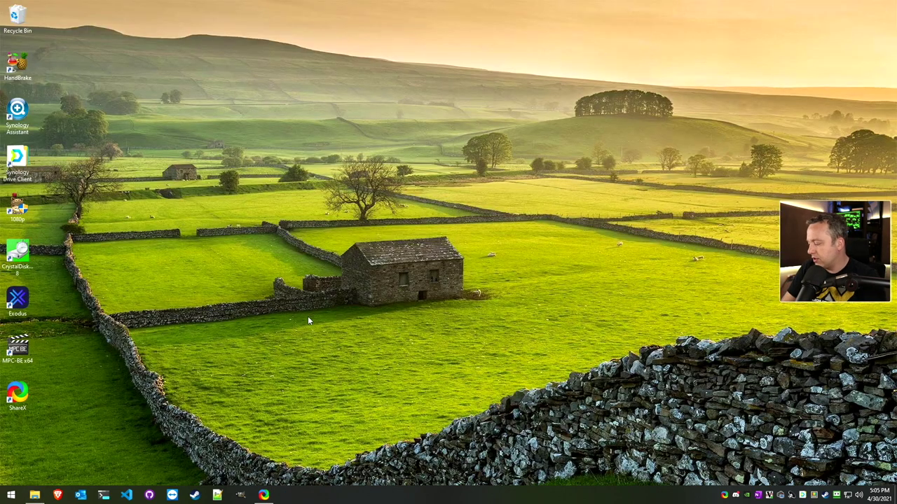
Step: Open File Explorer on This PC, move it down-right, and capture the window with Alt+Print Screen
click(34, 495)
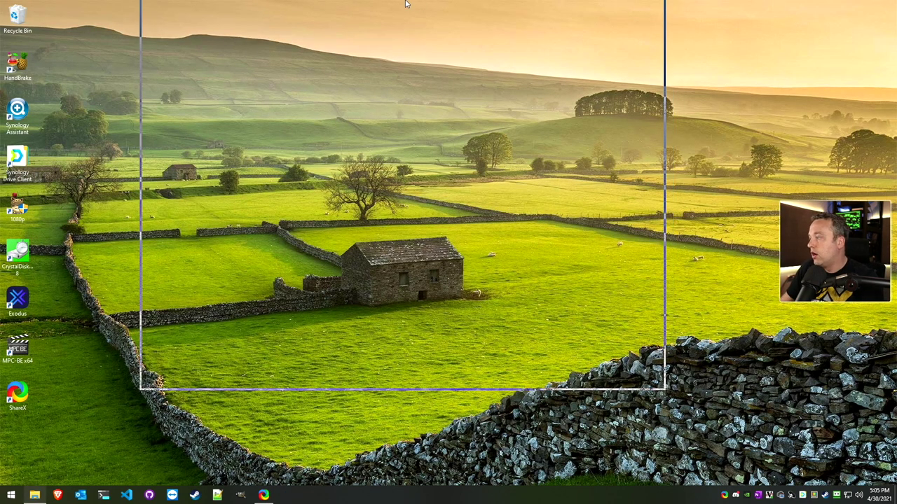
drag(373, 14, 436, 84)
key(alt+Print)
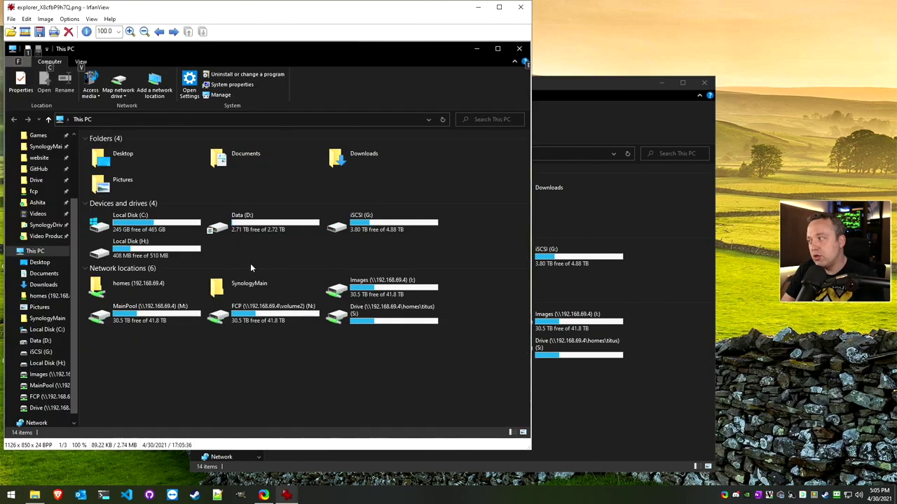
Step: Close IrfanView's Explorer capture and open the ShareX main window from the tray
click(521, 8)
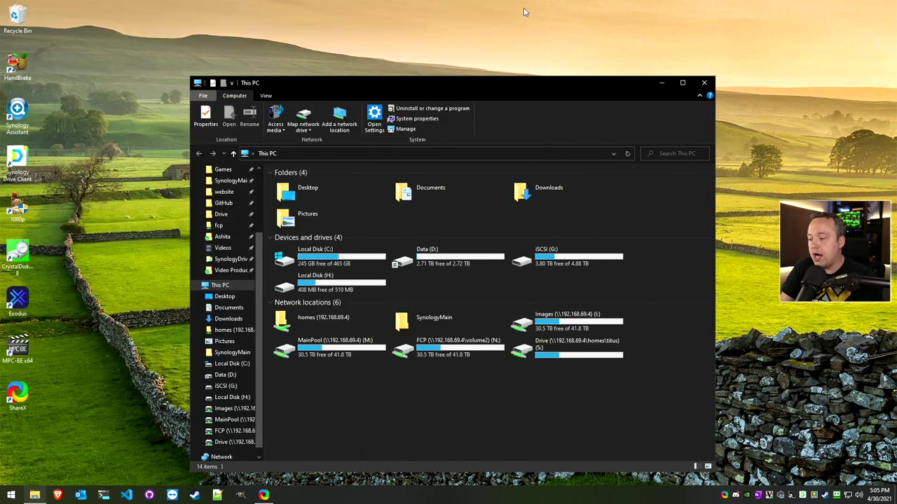
right_click(724, 495)
mouse_move(665, 454)
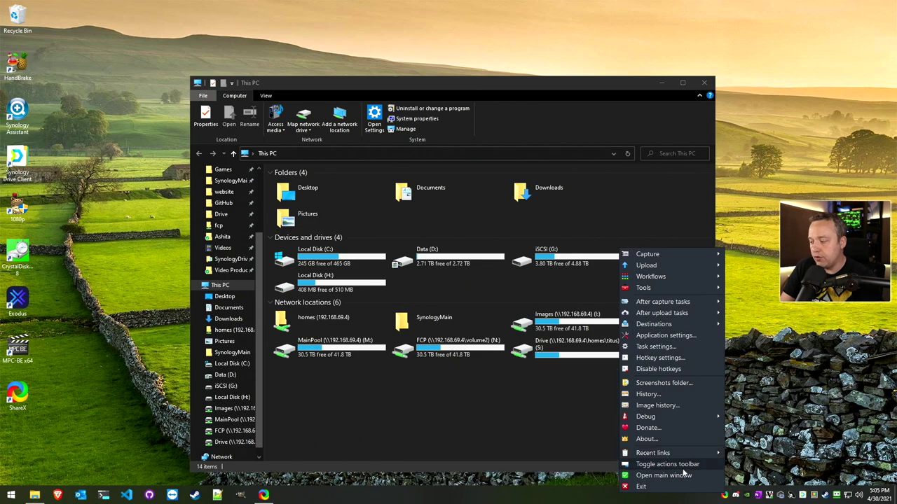
click(662, 475)
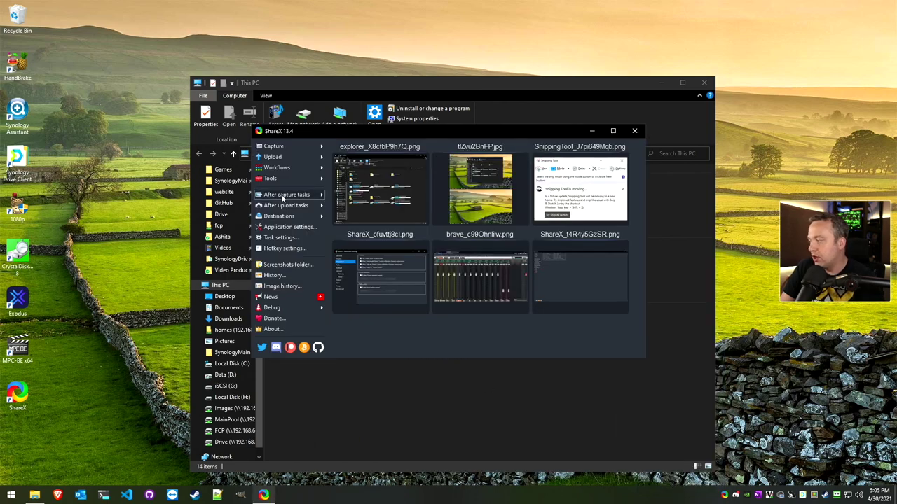
Step: Capture a region of just the Data (D:) drive tile, then move ShareX down-right behind Explorer
click(279, 168)
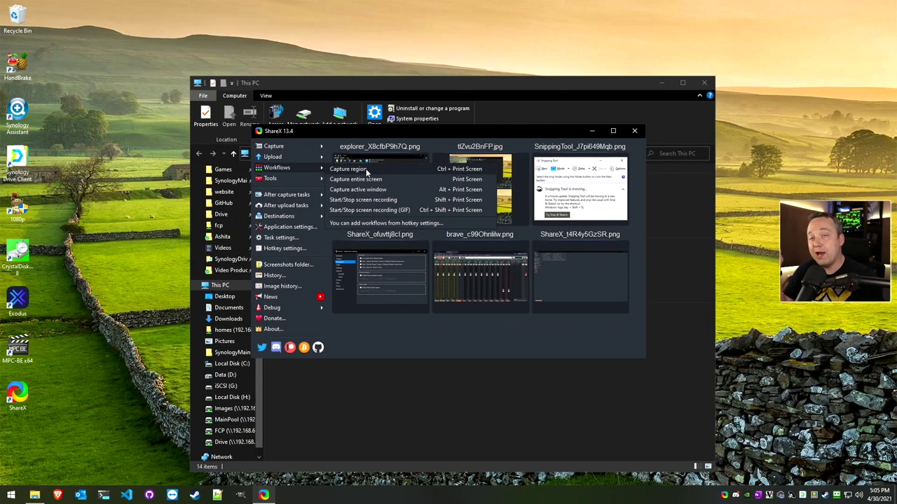
click(368, 172)
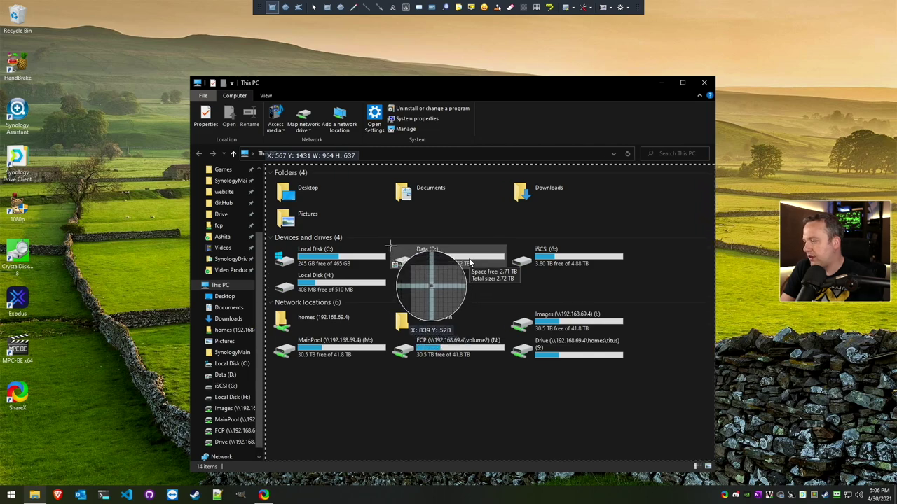
drag(388, 242, 531, 291)
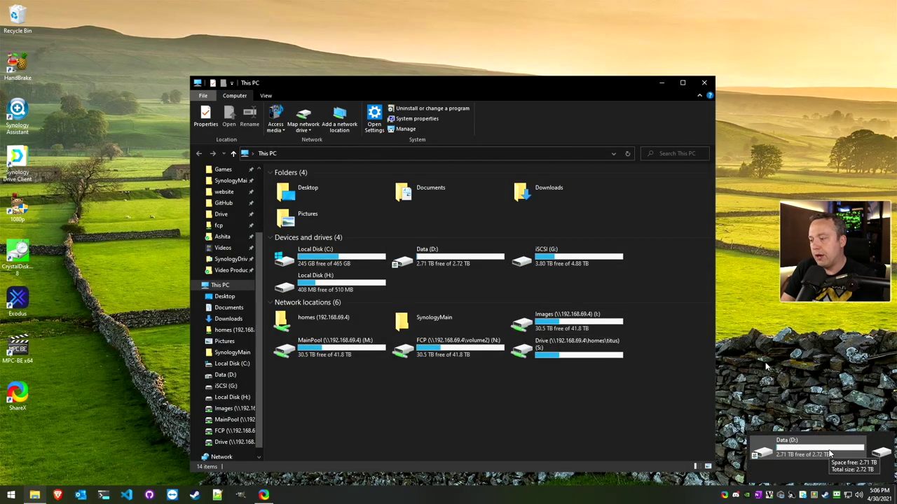
click(827, 450)
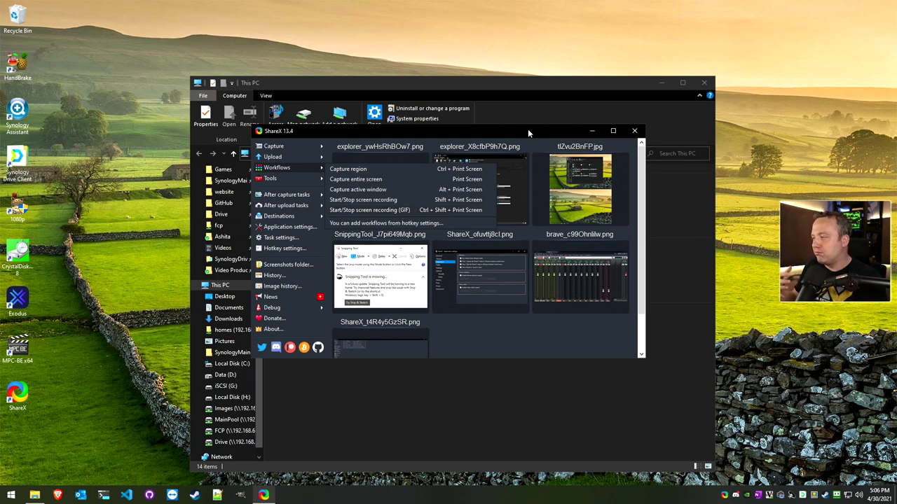
drag(528, 129, 671, 214)
click(202, 101)
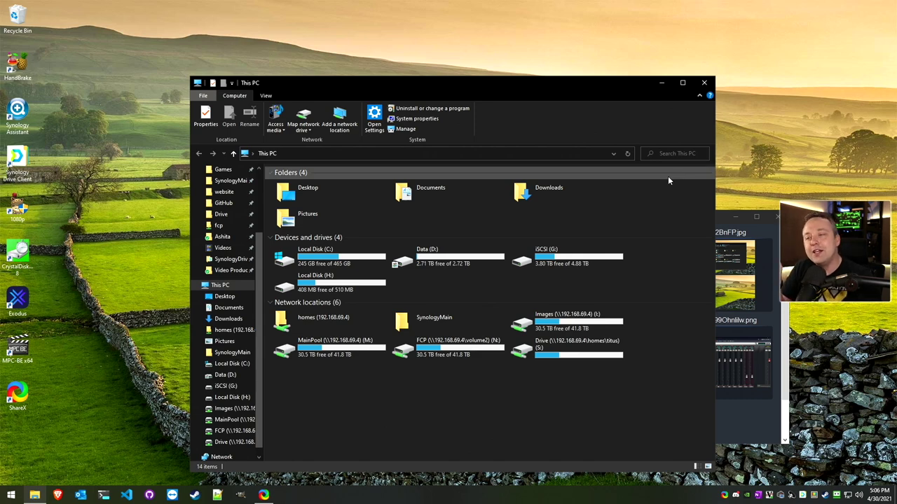
Step: Bring the ShareX main window back in front of Explorer and maximize it
click(720, 218)
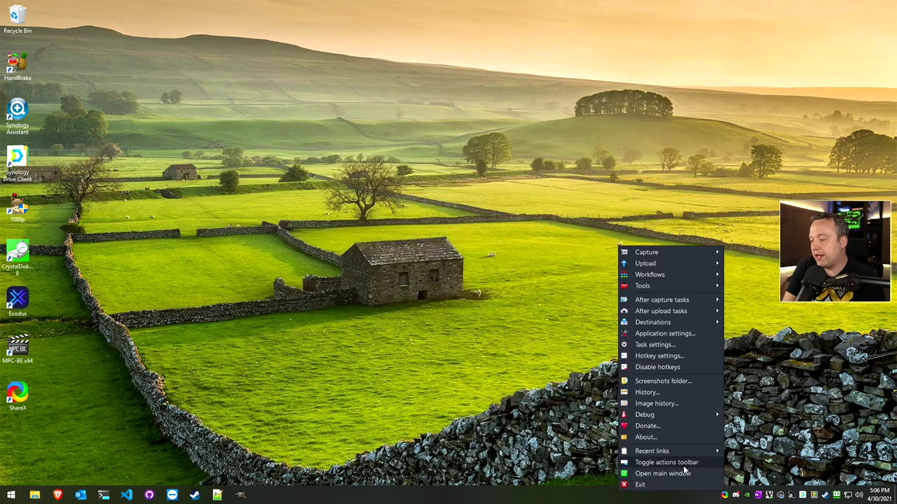
click(677, 475)
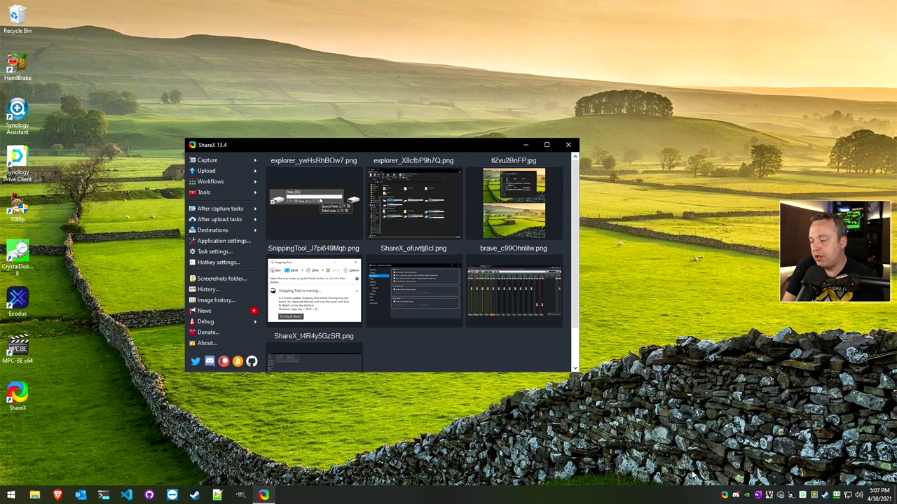
double_click(452, 146)
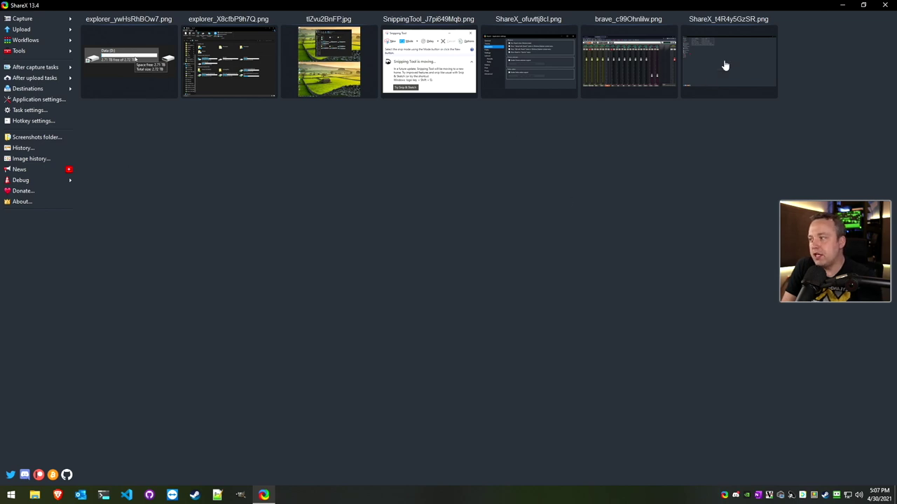
Step: Capture the entire screen and upload the new capture from its thumbnail menu
key(alt+Print)
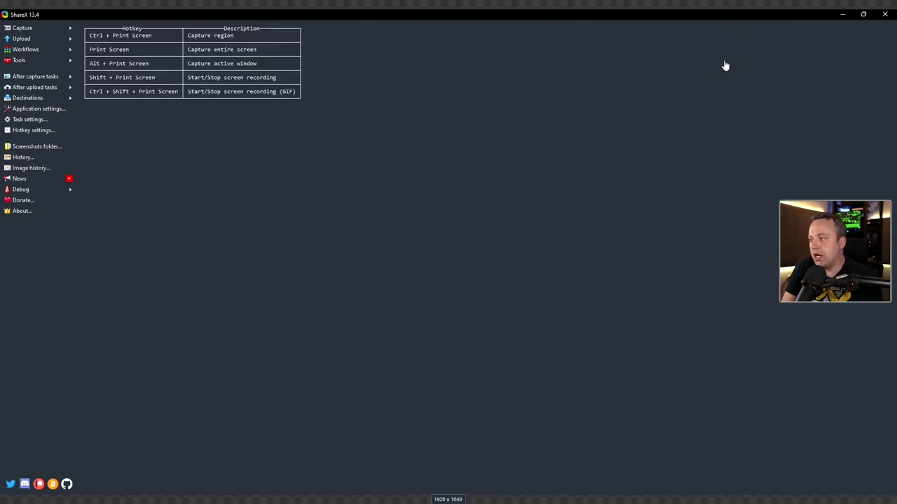
click(257, 111)
right_click(727, 97)
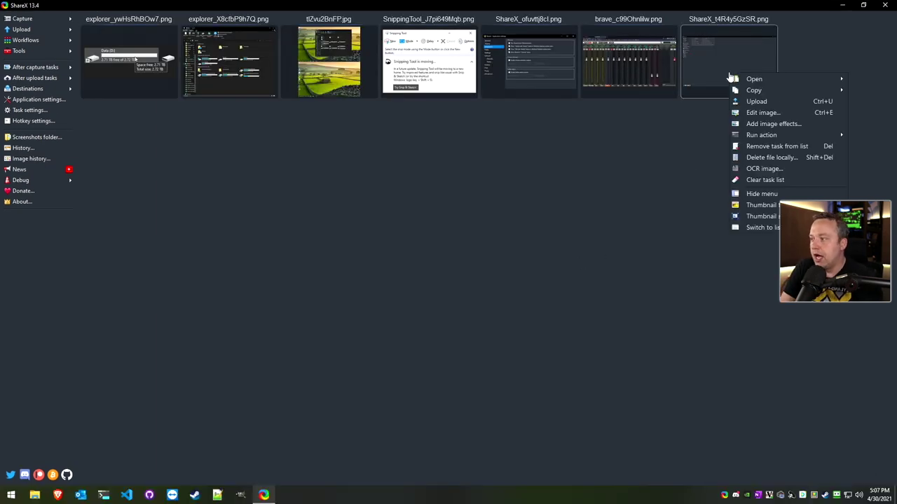
click(758, 103)
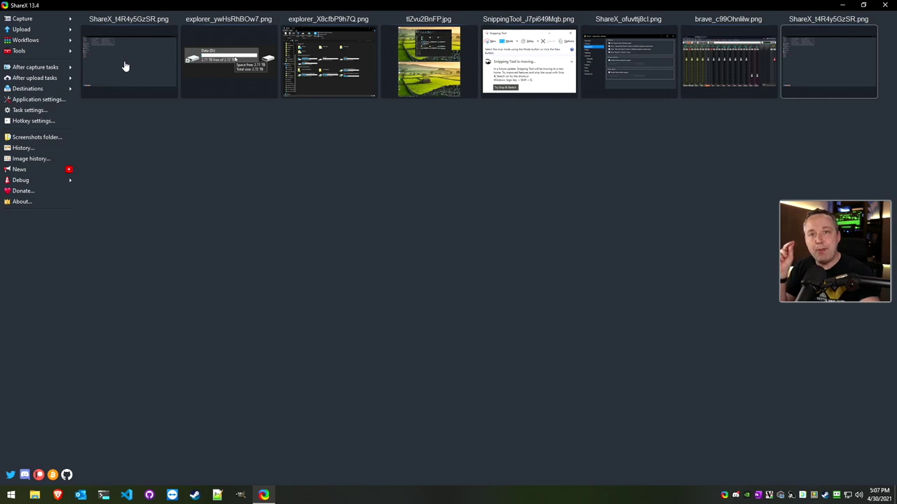
Step: View the uploaded capture at i.imgur.com/Oc00ZHq.png in a new Brave window, then close it
click(57, 495)
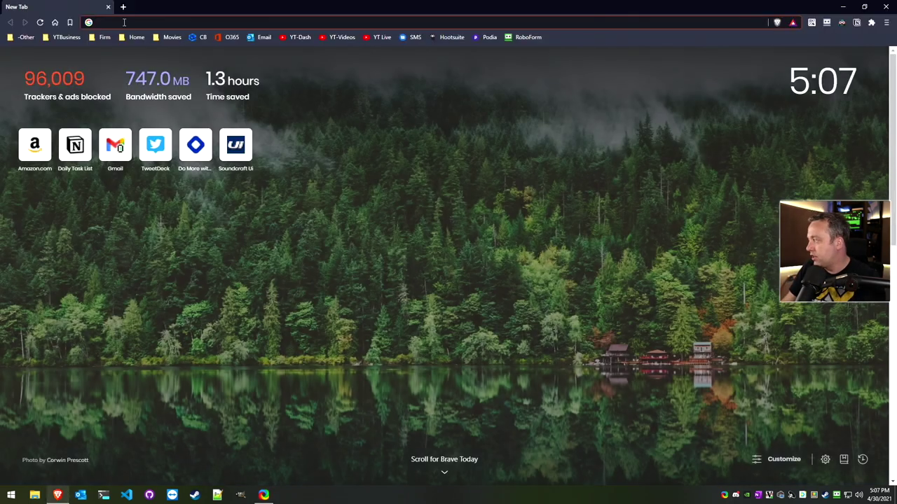
click(124, 22)
text(https://i.imgur.com/Oc00ZHq.png)
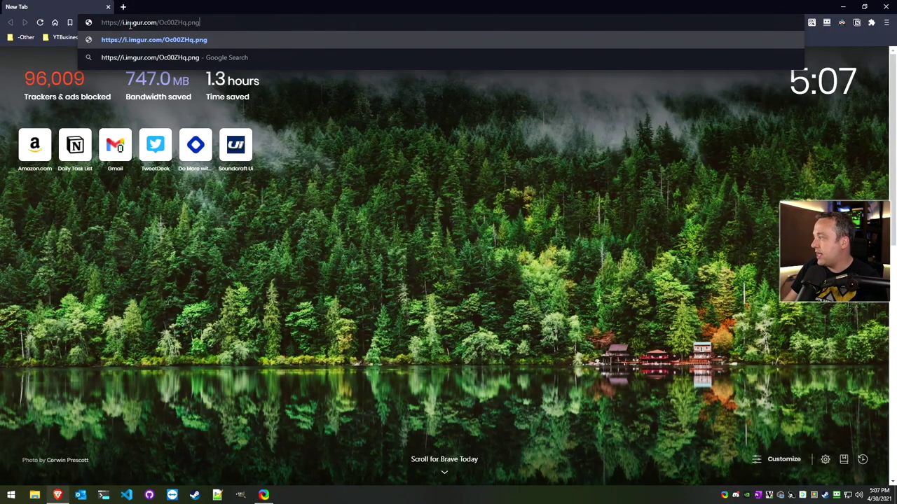
key(Return)
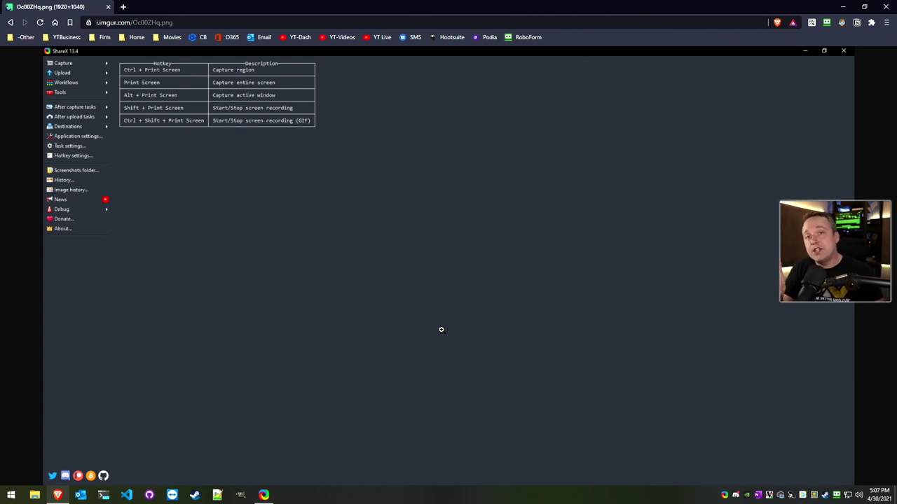
click(886, 7)
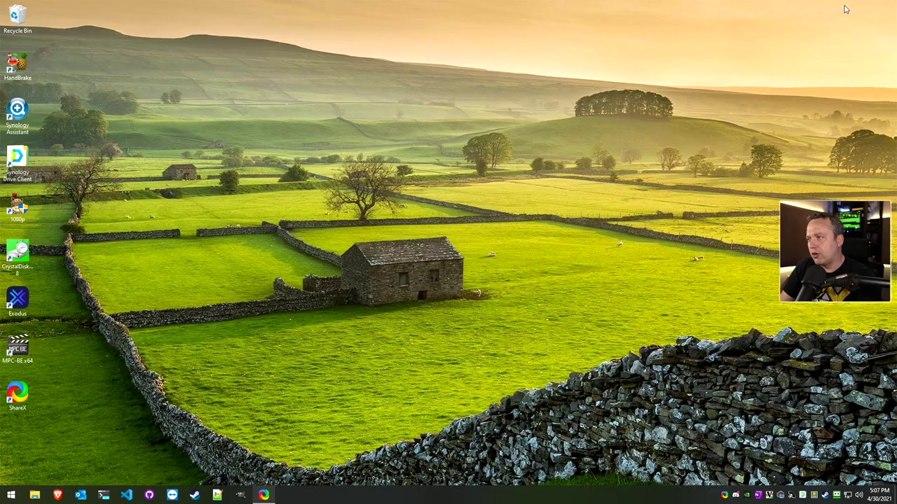
Step: Hide ShareX and capture a region around the stone barn in the wallpaper
click(843, 6)
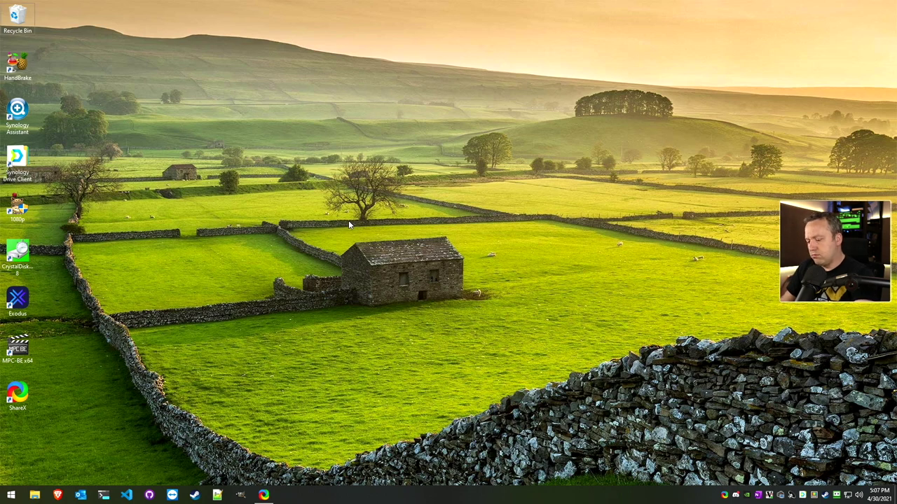
key(ctrl+Print)
drag(316, 211, 489, 331)
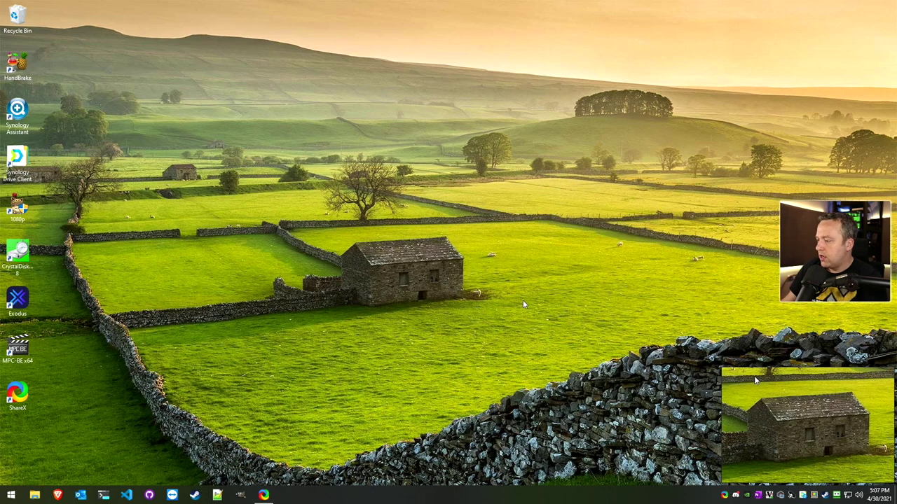
click(815, 419)
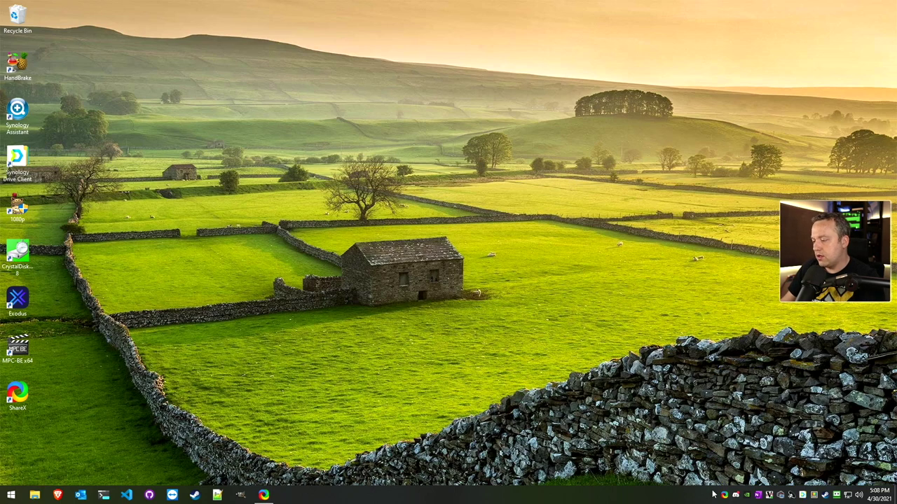
click(725, 496)
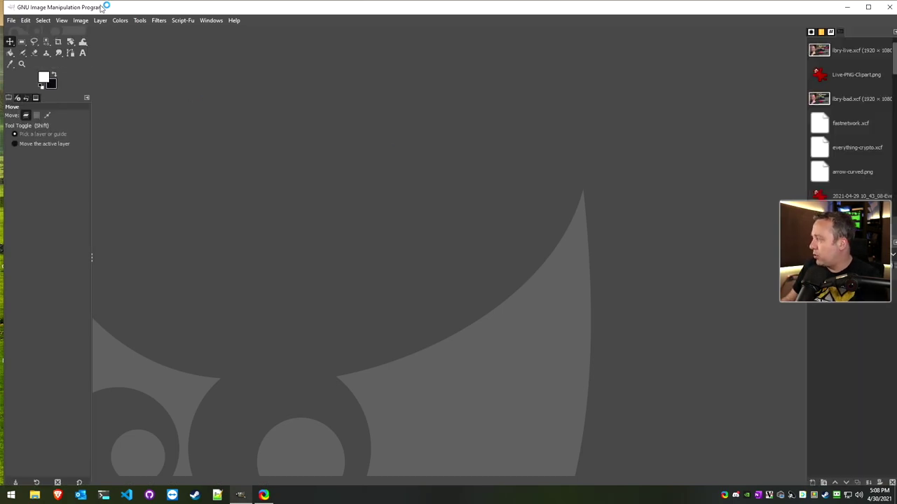
Step: Paste the tray-icon strip into GIMP as a new 312x40 image, then minimize GIMP
key(ctrl+shift+v)
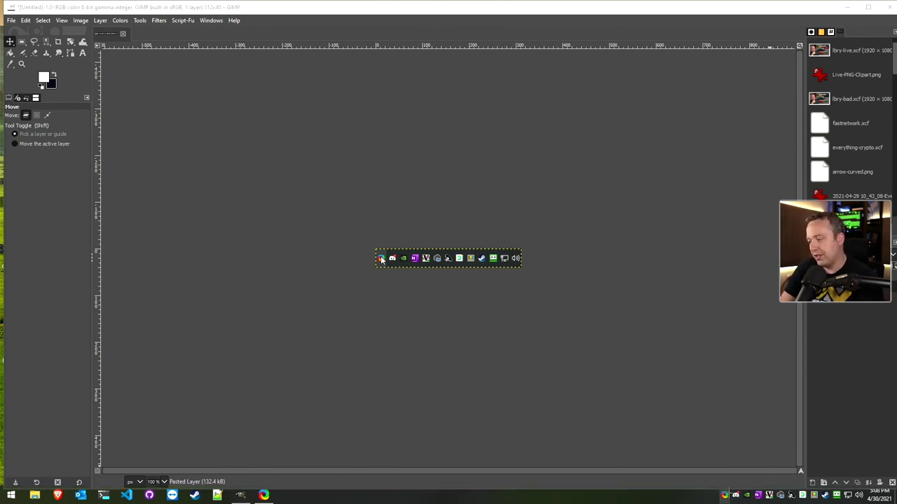
click(726, 495)
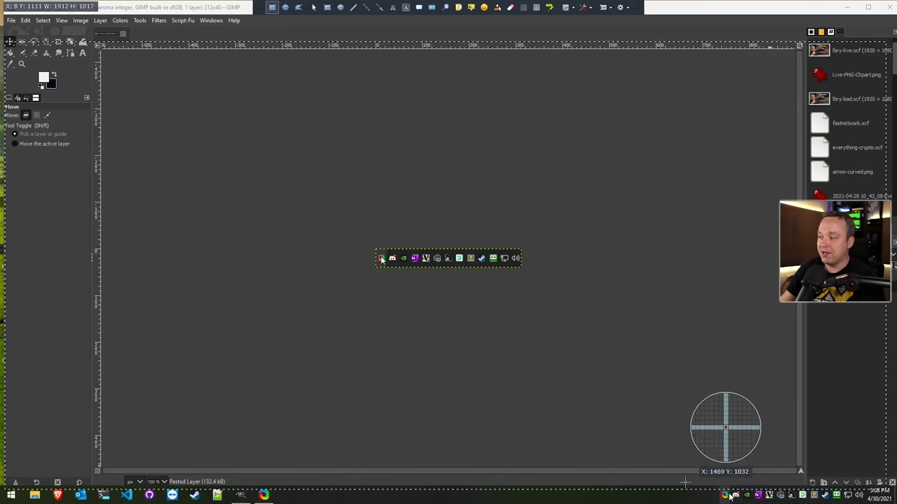
key(Escape)
click(847, 7)
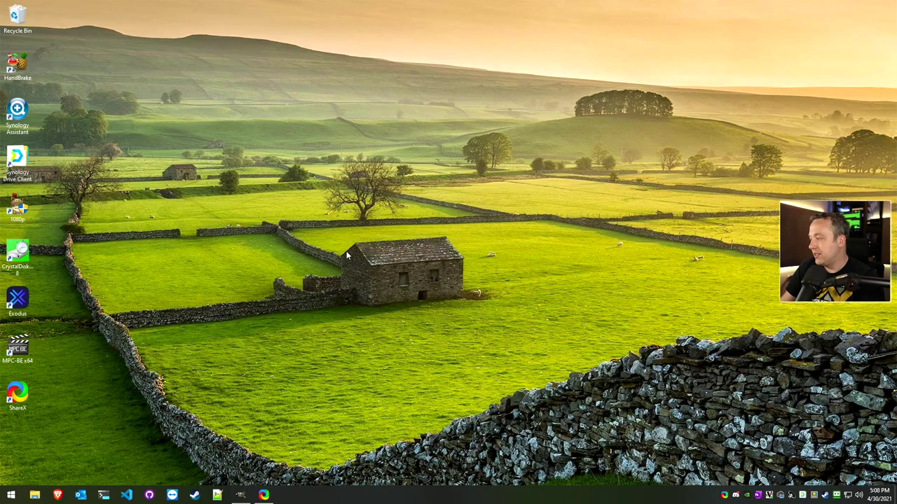
click(263, 495)
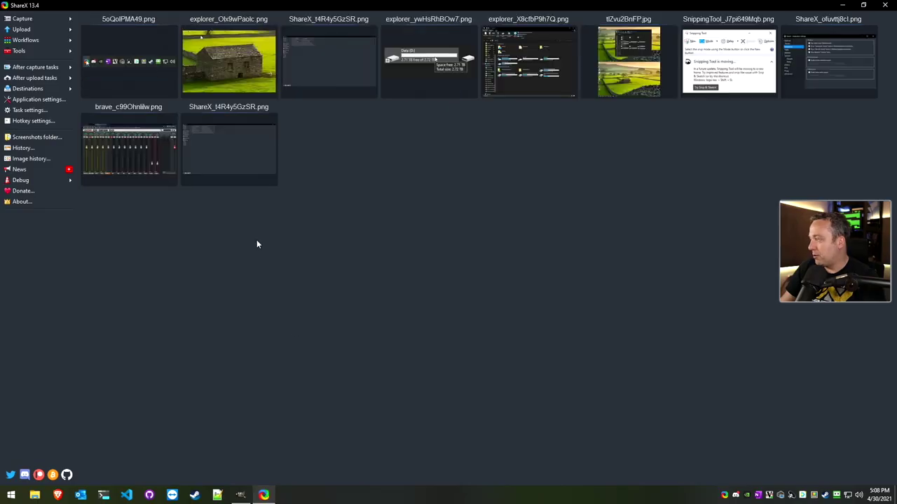
Step: Blur the barn's lower right in ShareX's image editor and save it as eFCeQRR8KC.png
right_click(231, 53)
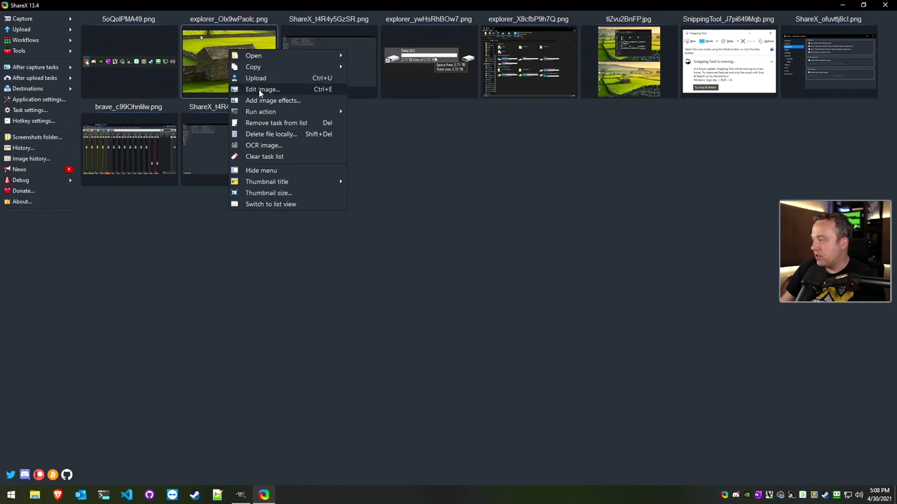
click(260, 89)
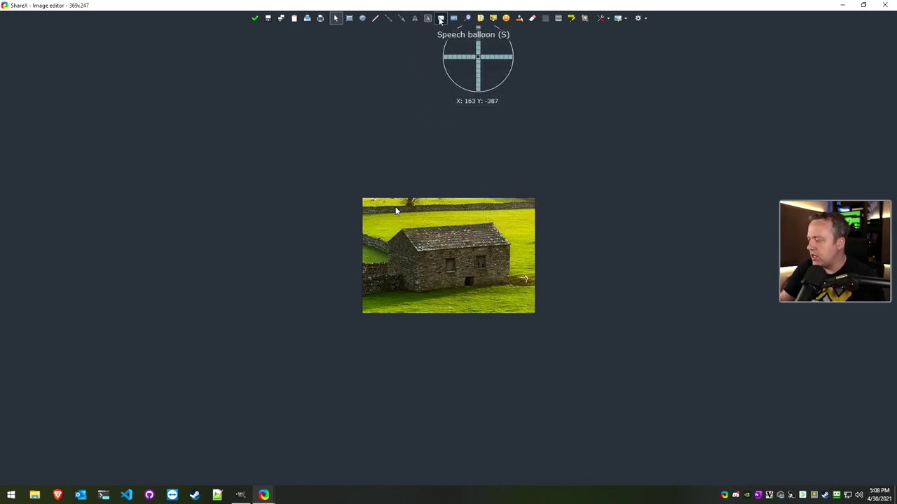
click(547, 19)
drag(435, 249, 518, 292)
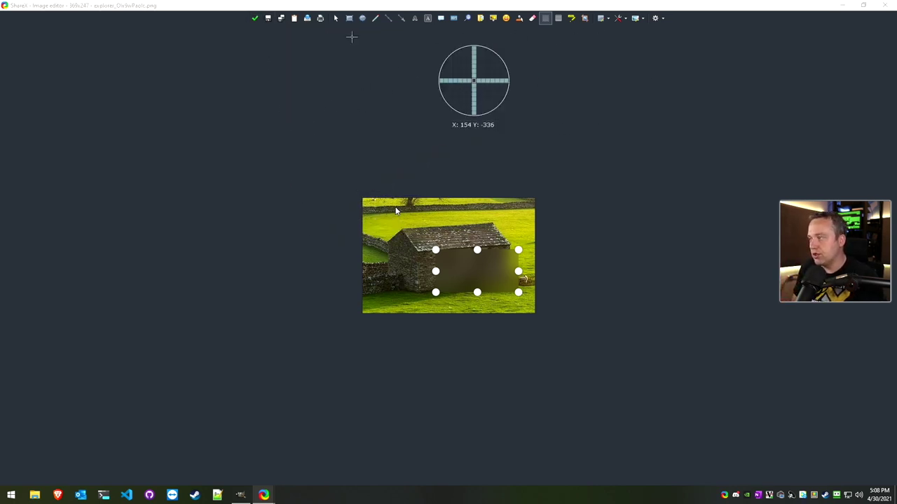
click(255, 19)
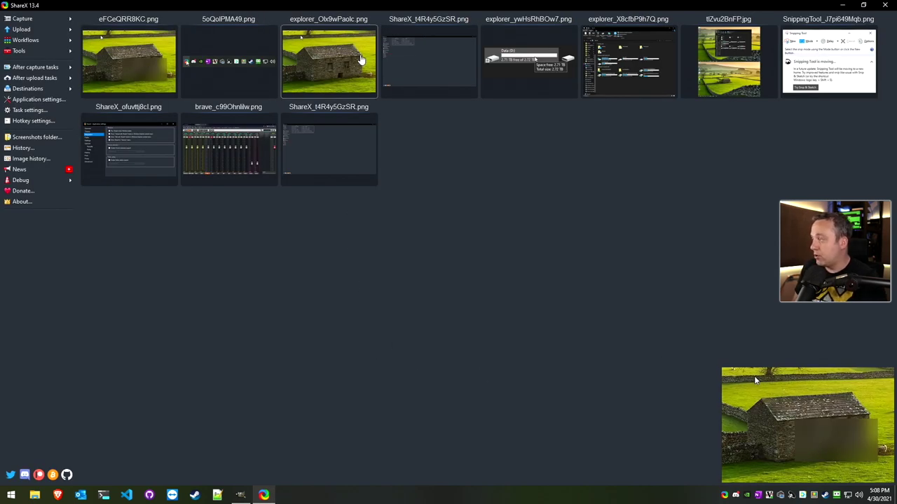
Step: Delete the original barn capture and the blurred eFCeQRR8KC.png file
right_click(342, 49)
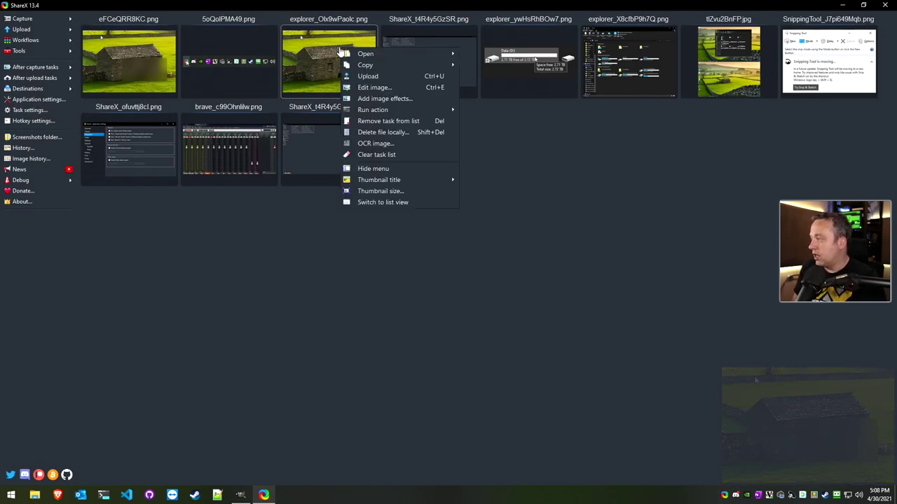
click(389, 134)
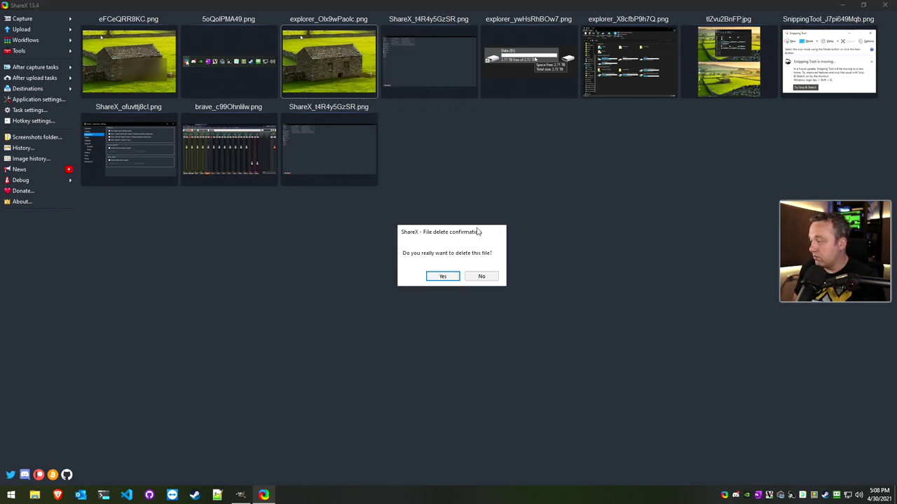
click(446, 274)
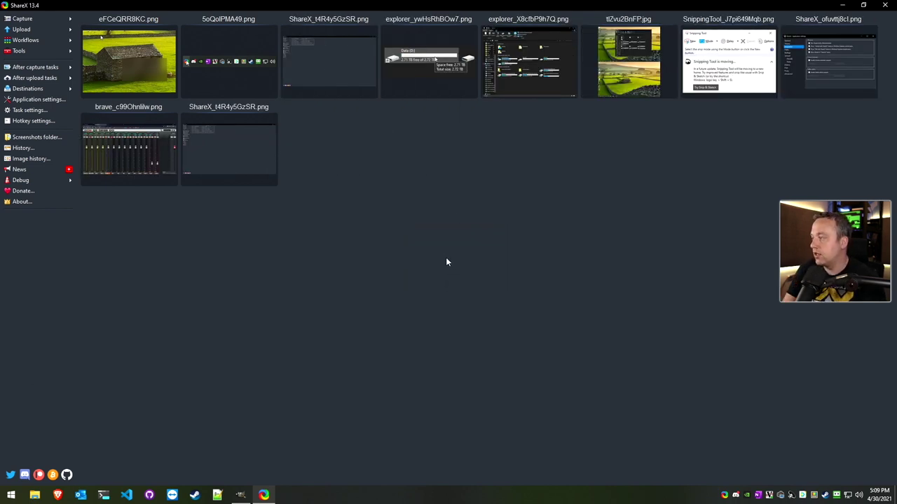
key(shift+Delete)
click(446, 276)
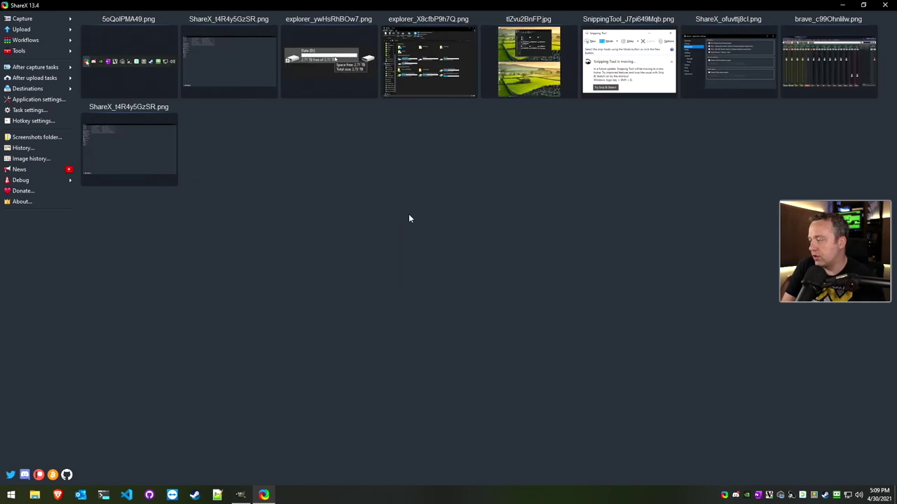
Step: Send the full-screen capture ShareX_t4R4y5GzSR.png to GIMP with the GimpIt action
right_click(138, 51)
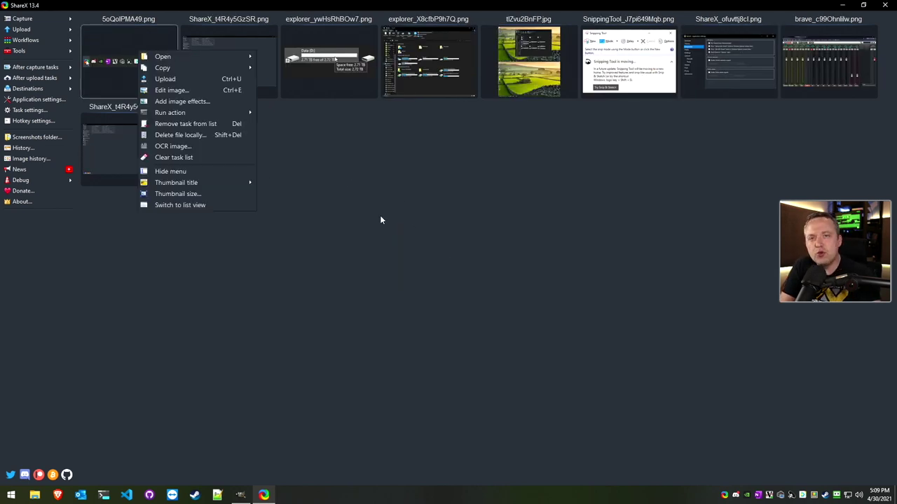
click(311, 195)
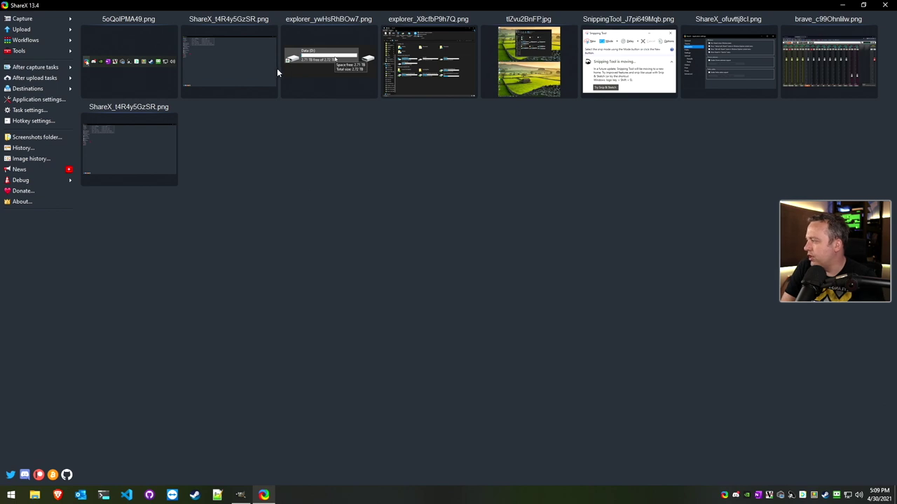
right_click(232, 53)
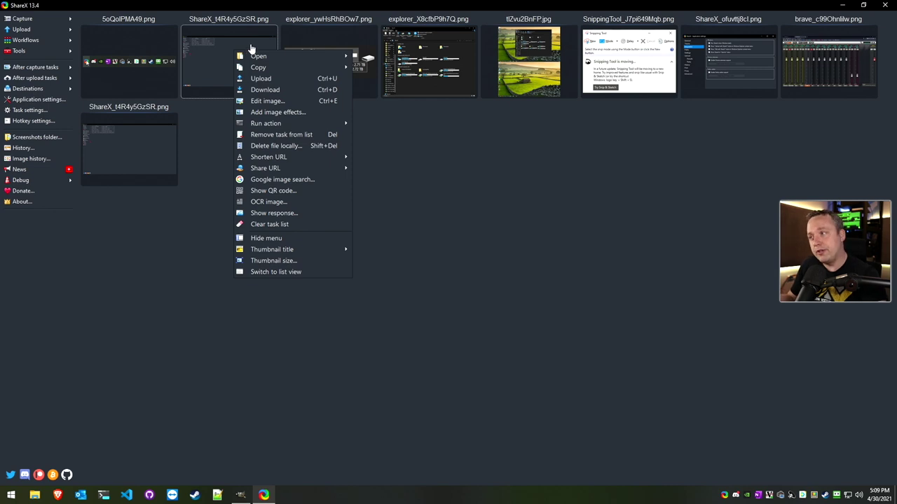
mouse_move(307, 124)
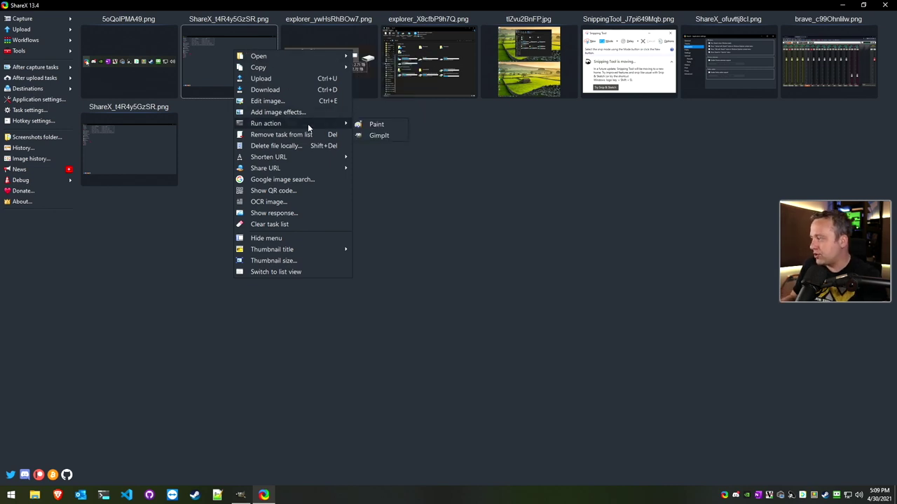
click(379, 136)
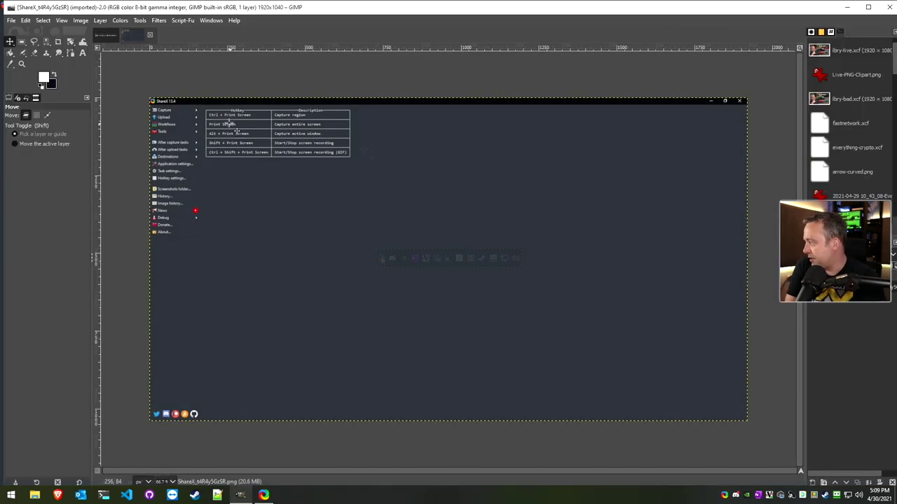
Step: Cut the hotkey table from the screenshot and paste it as a new layer, moved toward the centre
click(22, 41)
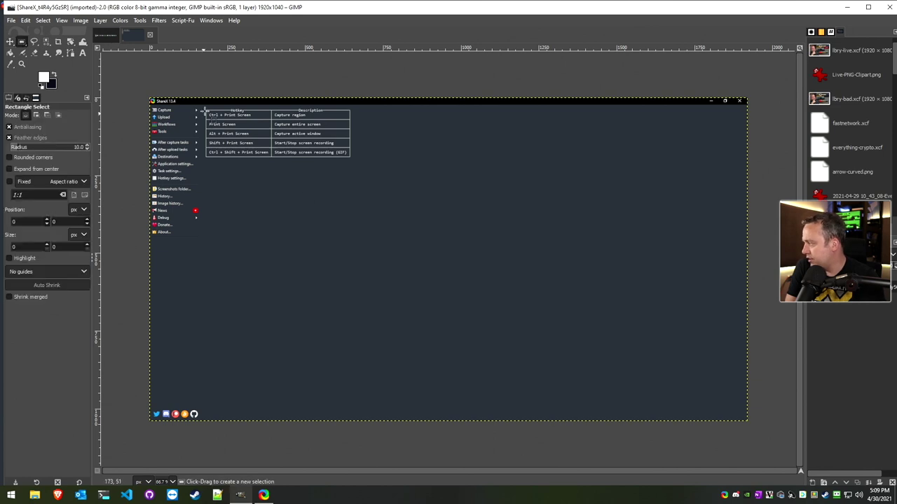
drag(208, 102, 363, 171)
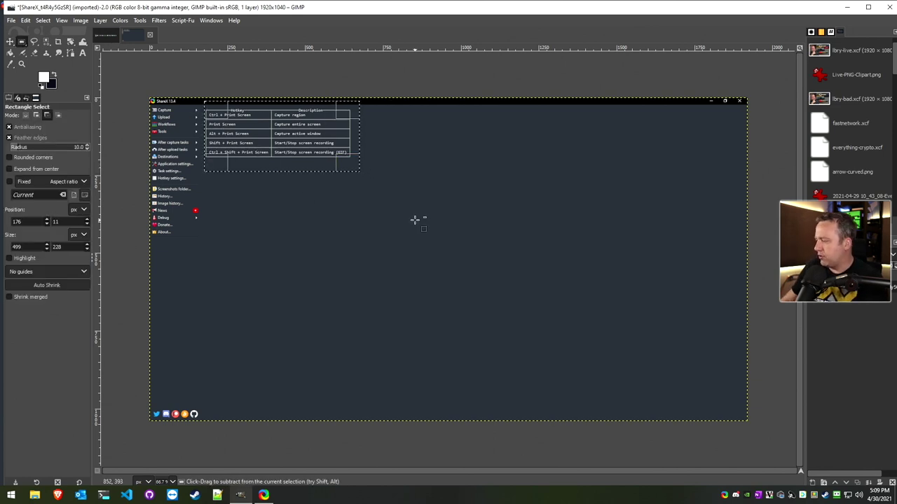
key(ctrl+x)
key(ctrl+v)
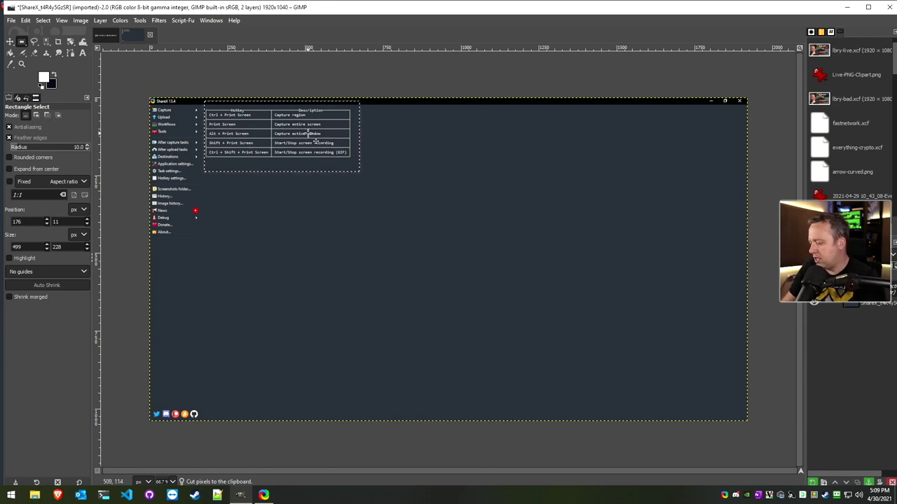
key(m)
drag(316, 142, 449, 277)
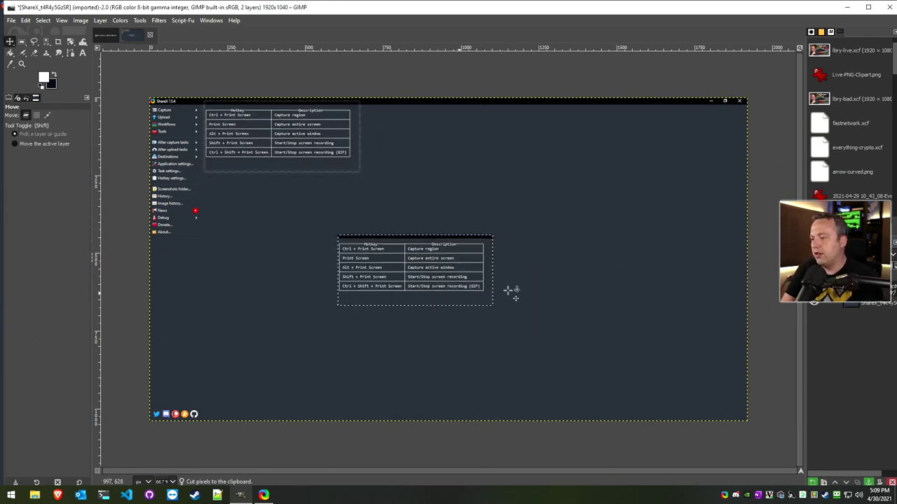
click(813, 483)
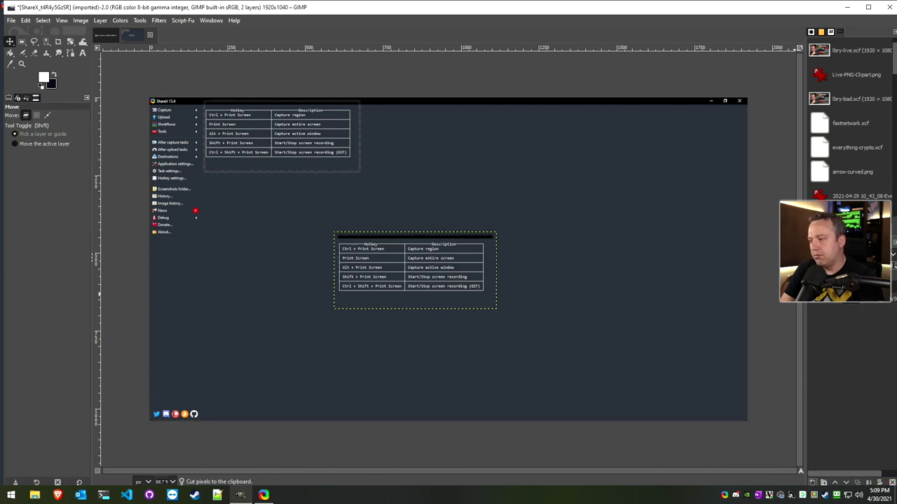
Step: Scale the table layer to 1000 px wide, reposition it, then quit GIMP discarding changes
right_click(851, 312)
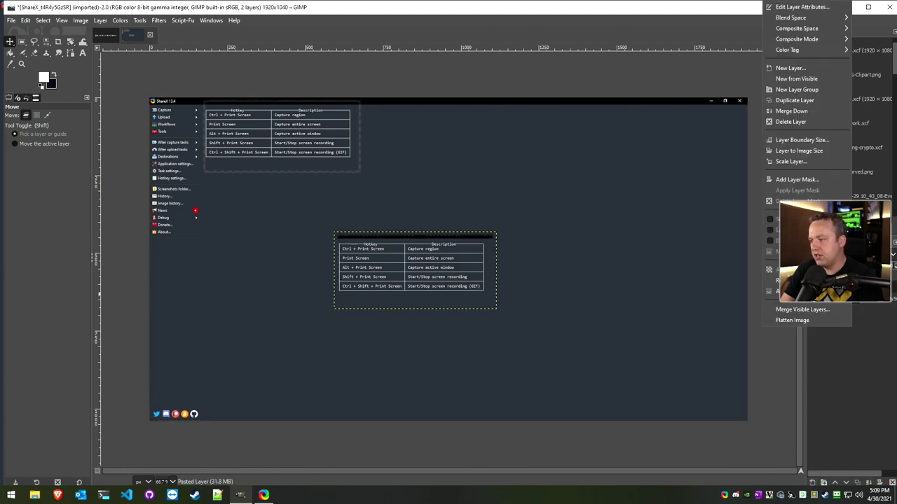
click(790, 161)
text(1000)
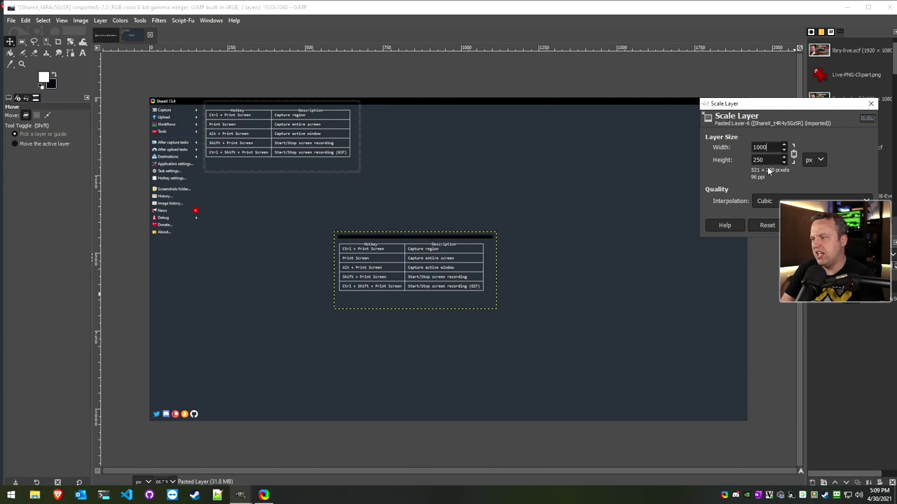
key(Return)
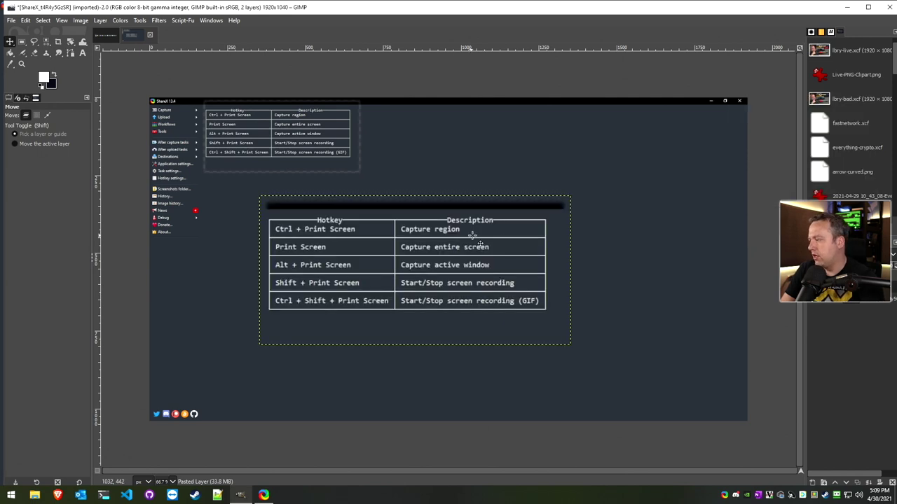
drag(475, 252, 459, 180)
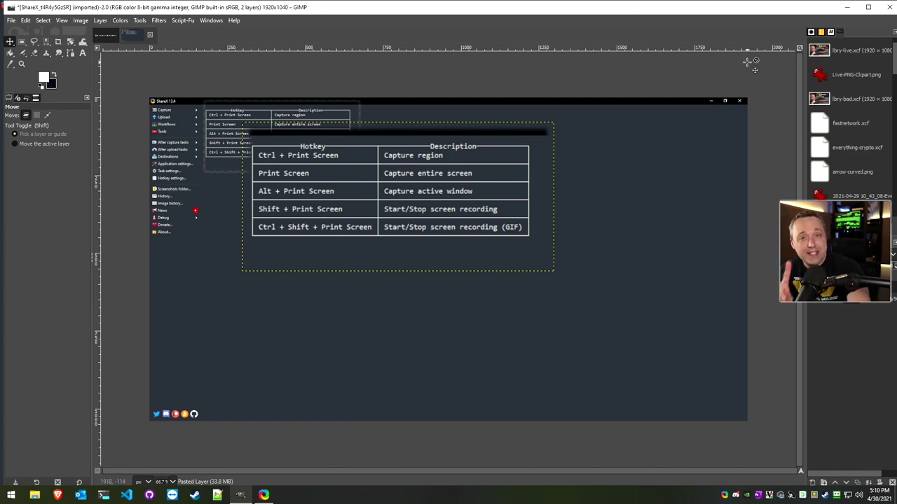
click(890, 8)
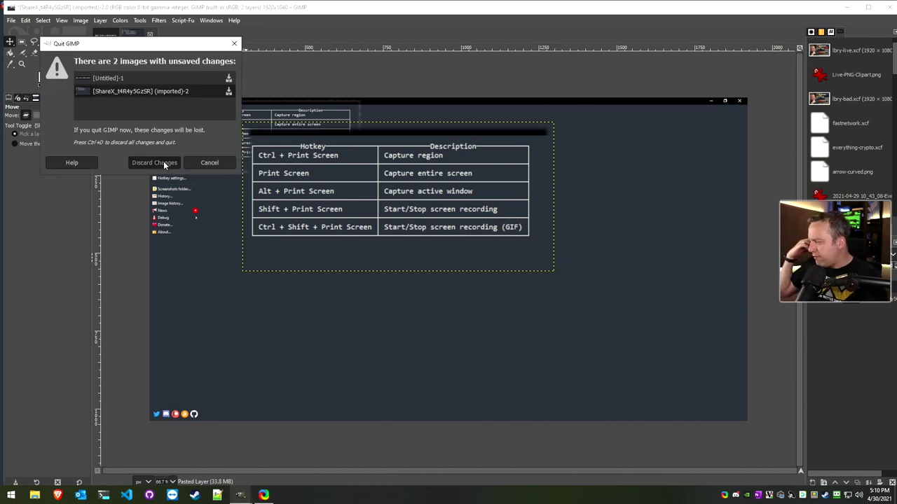
click(164, 162)
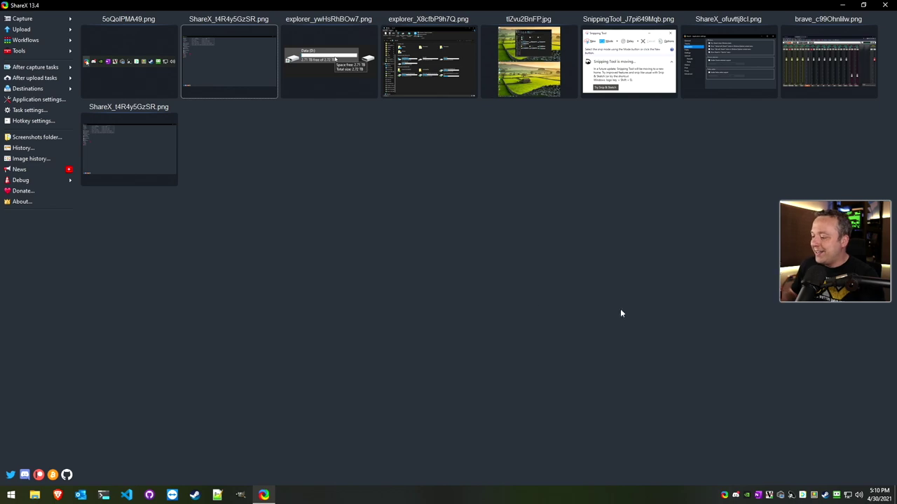
Step: From the ShareX tray menu's After capture tasks, turn off Open in image editor
click(881, 7)
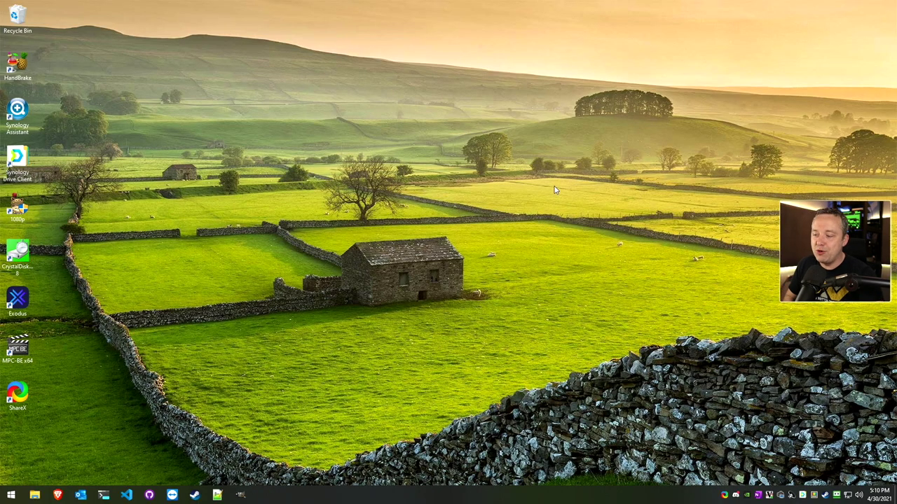
right_click(725, 495)
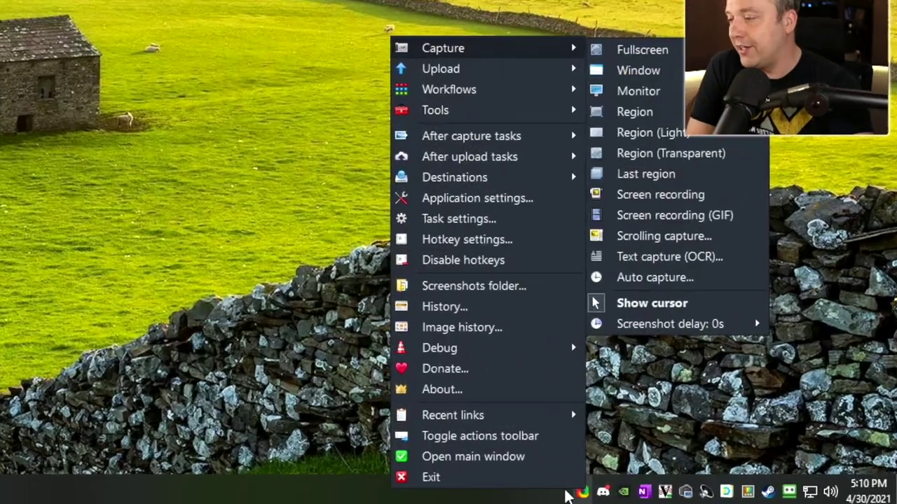
mouse_move(663, 313)
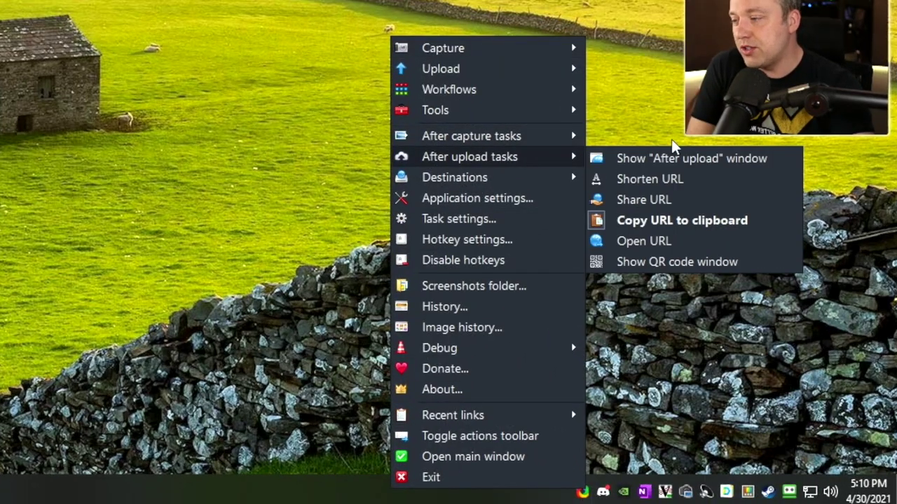
mouse_move(513, 145)
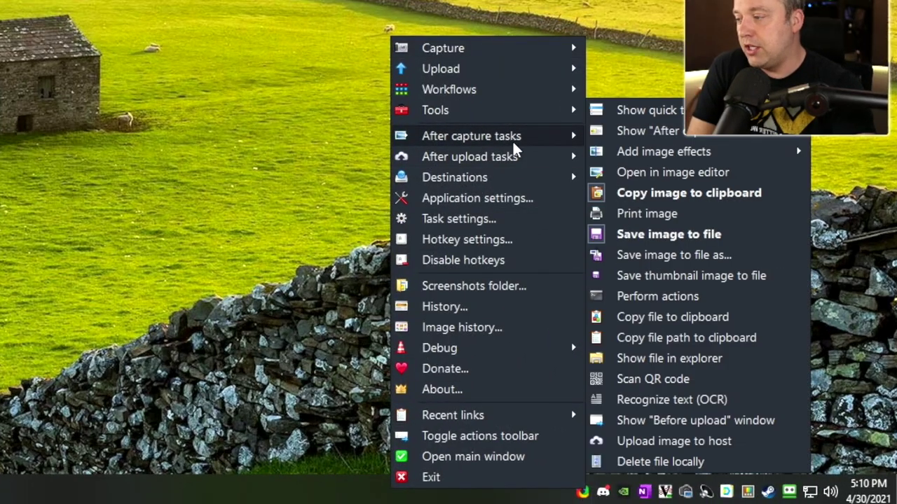
click(678, 176)
click(670, 175)
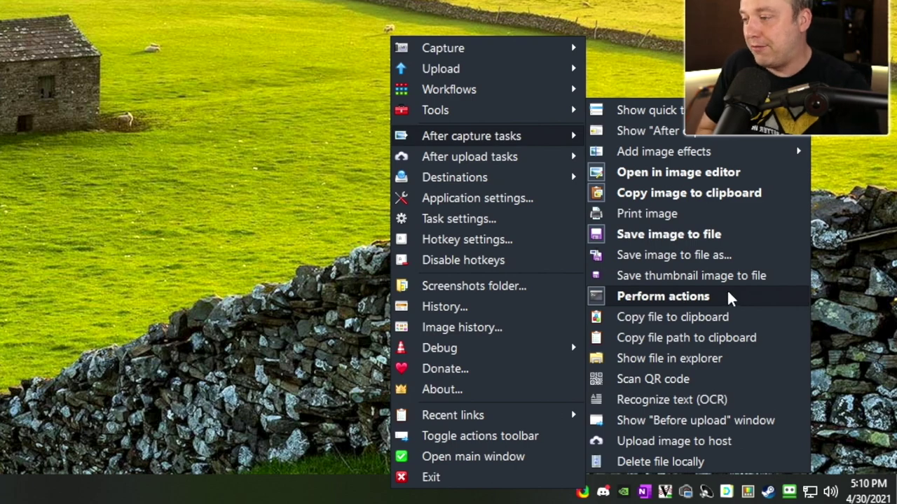
click(624, 173)
key(Escape)
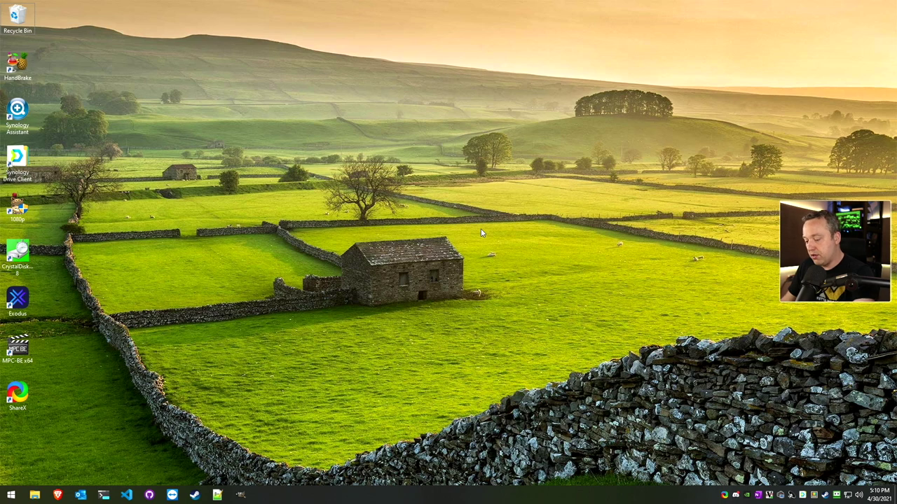
Step: Take a region capture around the barn and close the Paint copy that opens
key(ctrl+Print)
drag(346, 245, 571, 360)
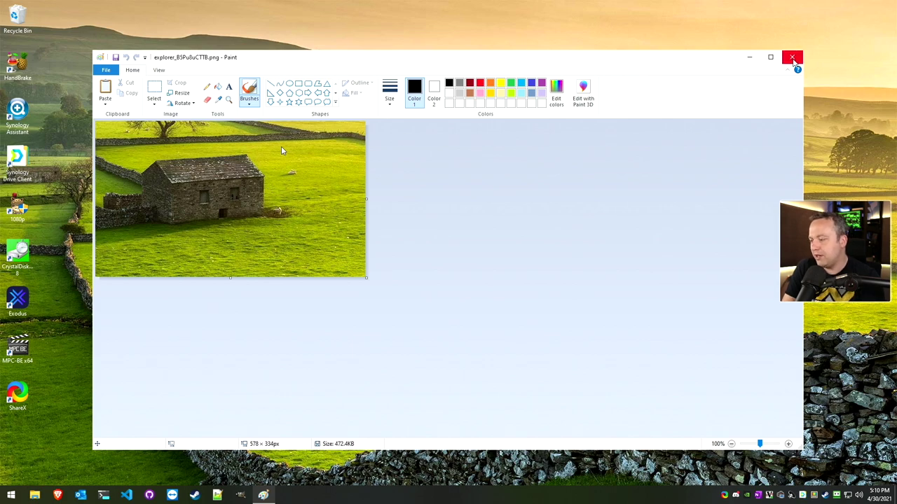
click(792, 58)
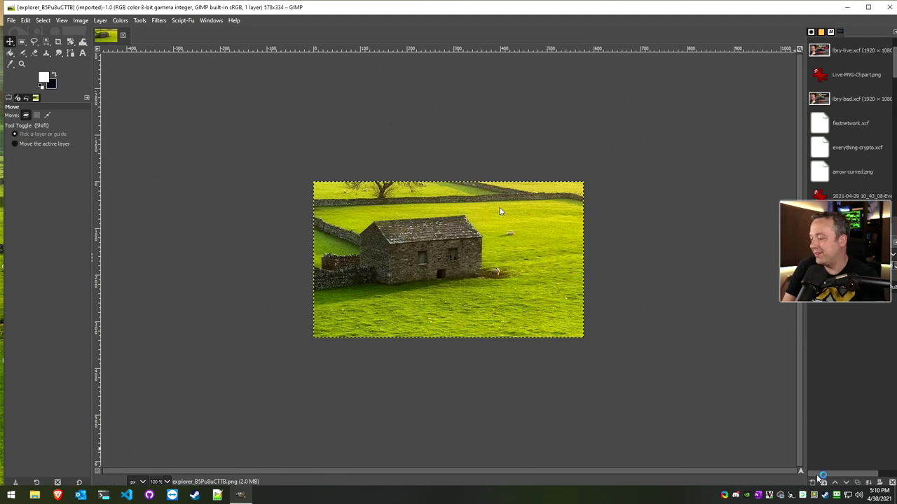
Step: Open ShareX's Task settings from the tray icon menu
right_click(747, 490)
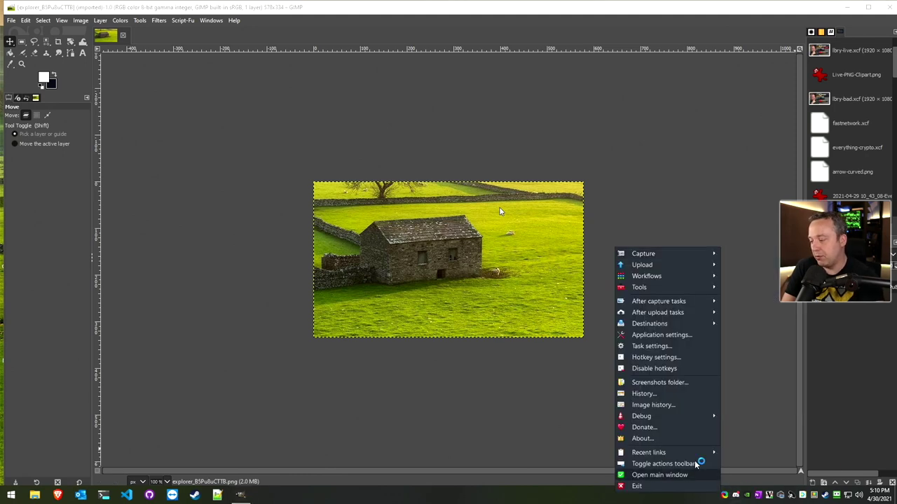
mouse_move(650, 448)
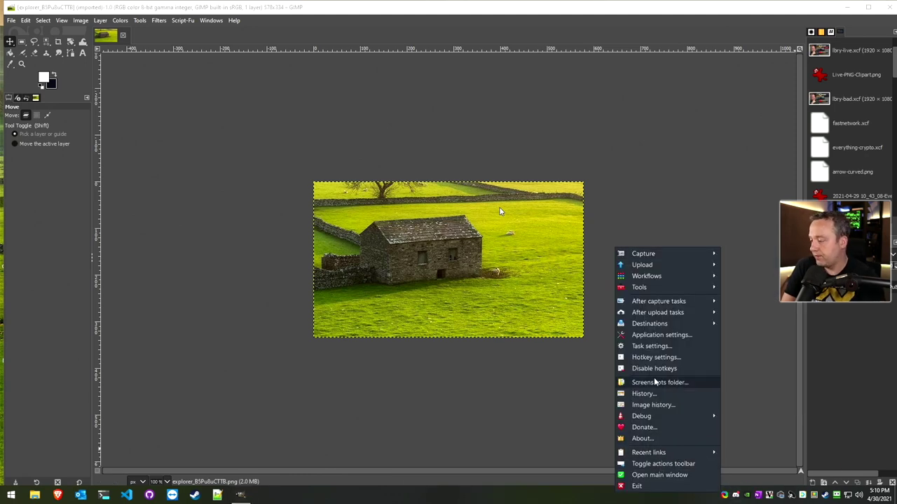
click(652, 346)
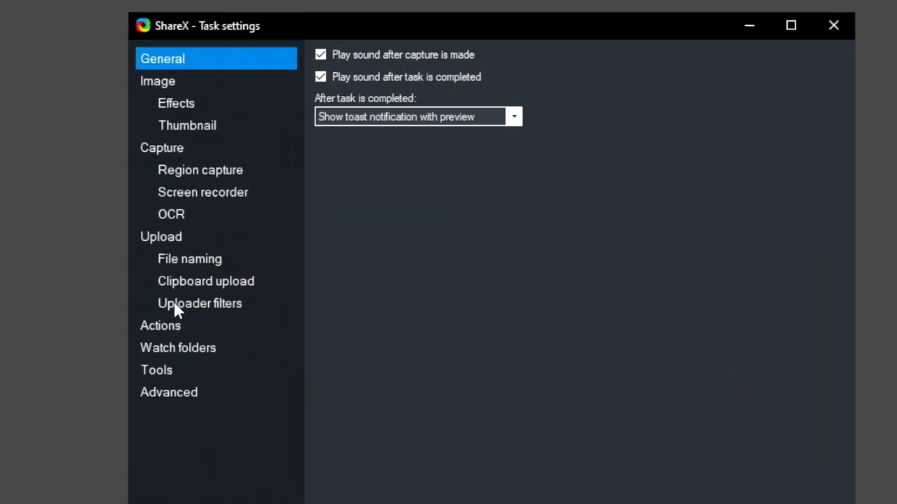
Step: Remove the Paint action from the Actions list, leaving only GimpIt, and close GIMP
click(166, 328)
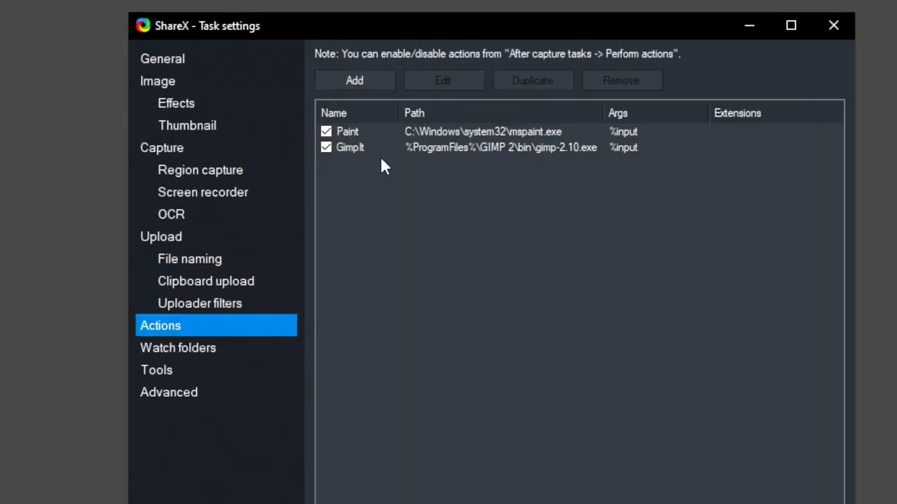
click(362, 131)
click(628, 80)
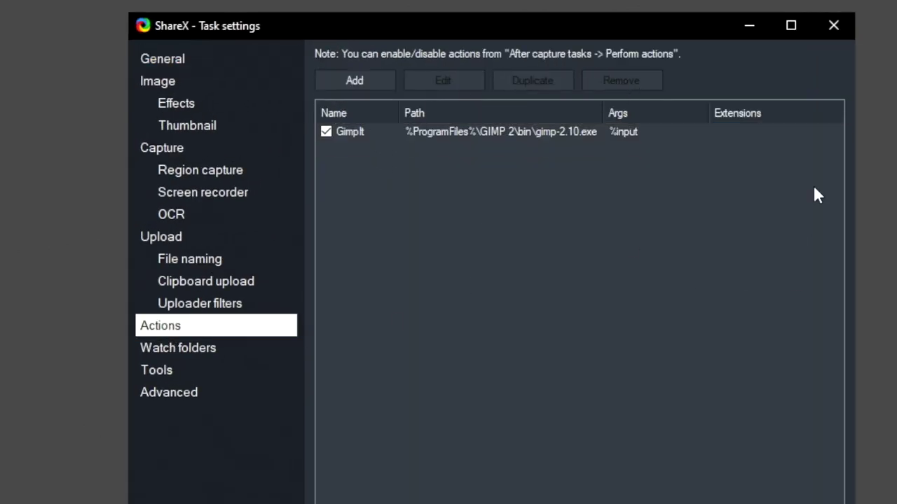
click(833, 25)
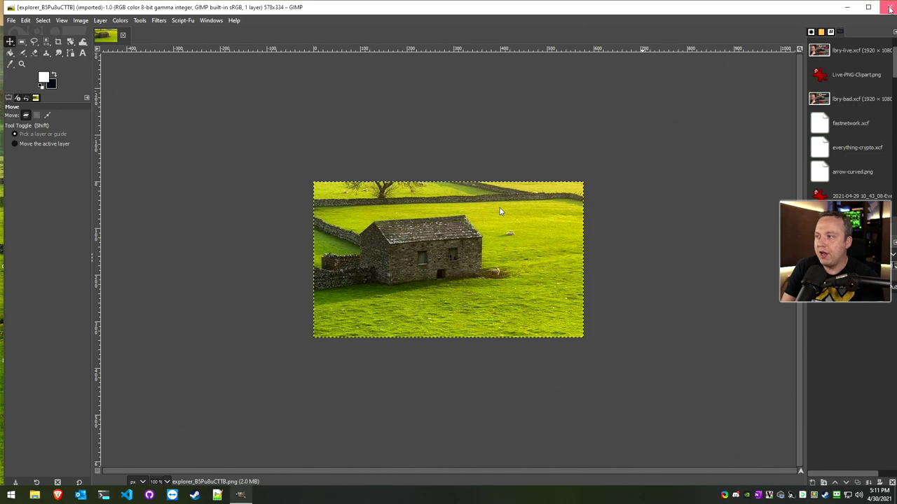
click(890, 7)
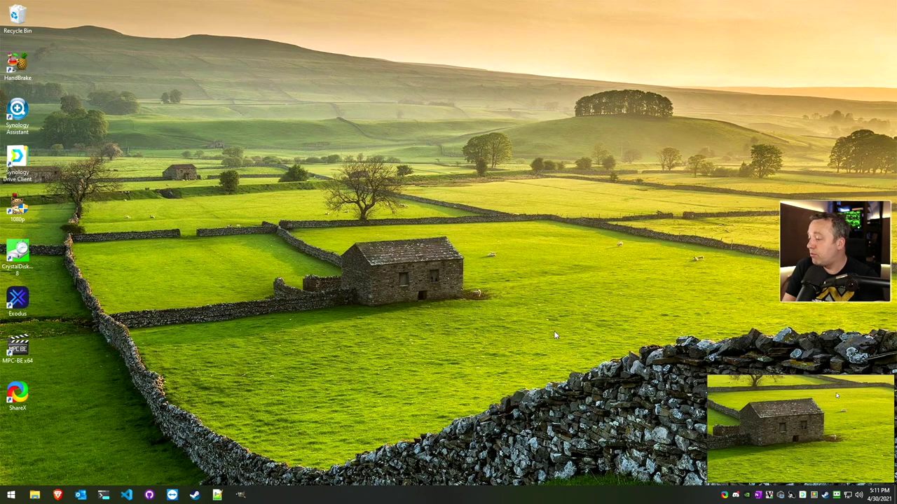
Step: Bring up the After capture tasks submenu from the ShareX tray icon
right_click(725, 494)
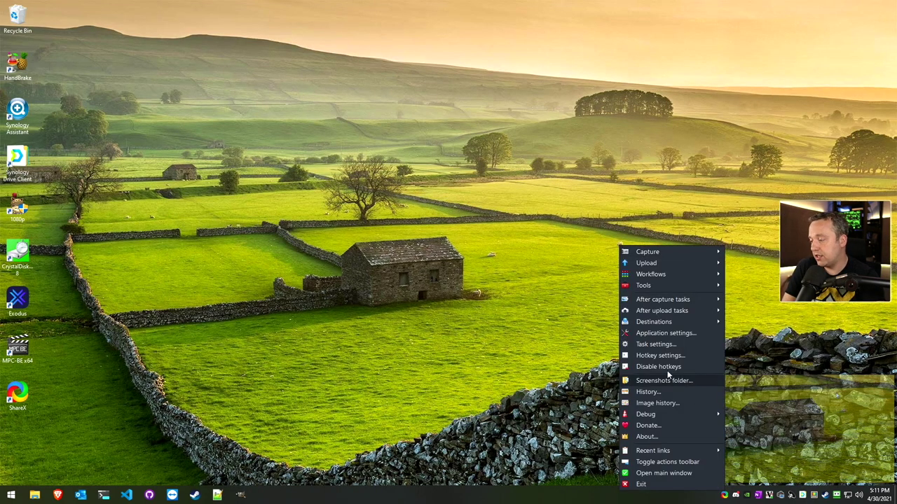
mouse_move(670, 323)
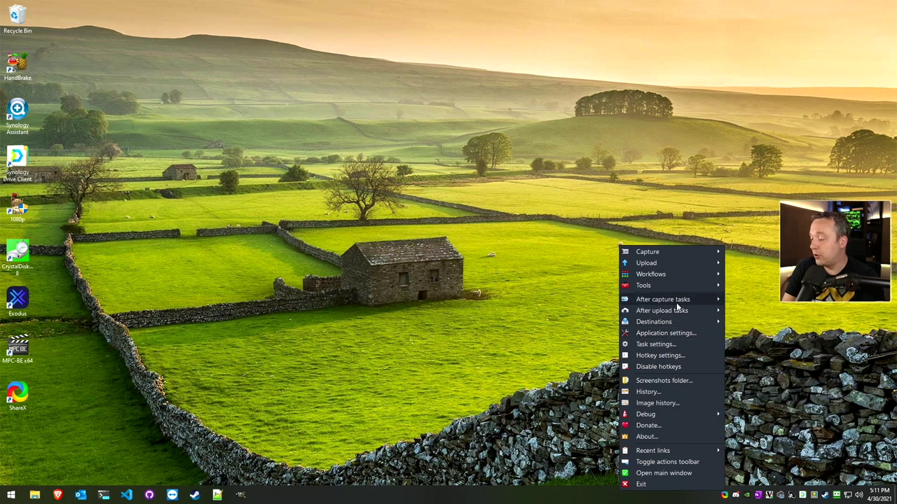
mouse_move(708, 311)
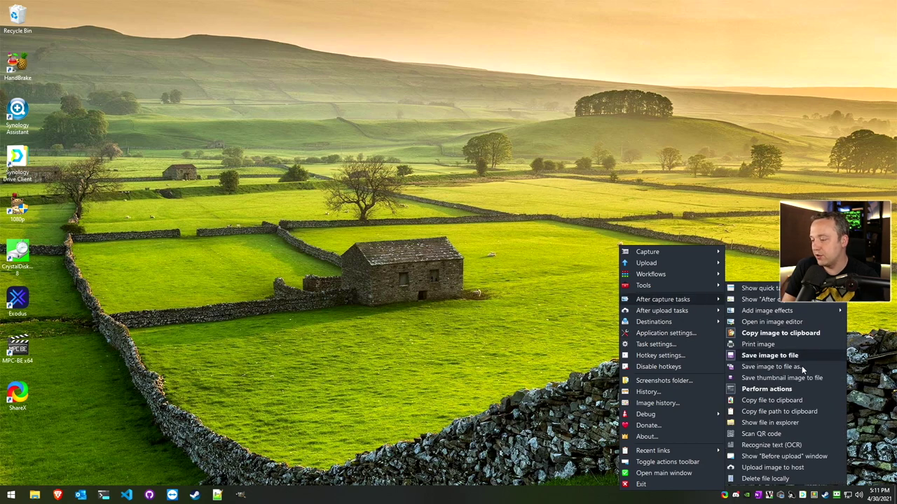